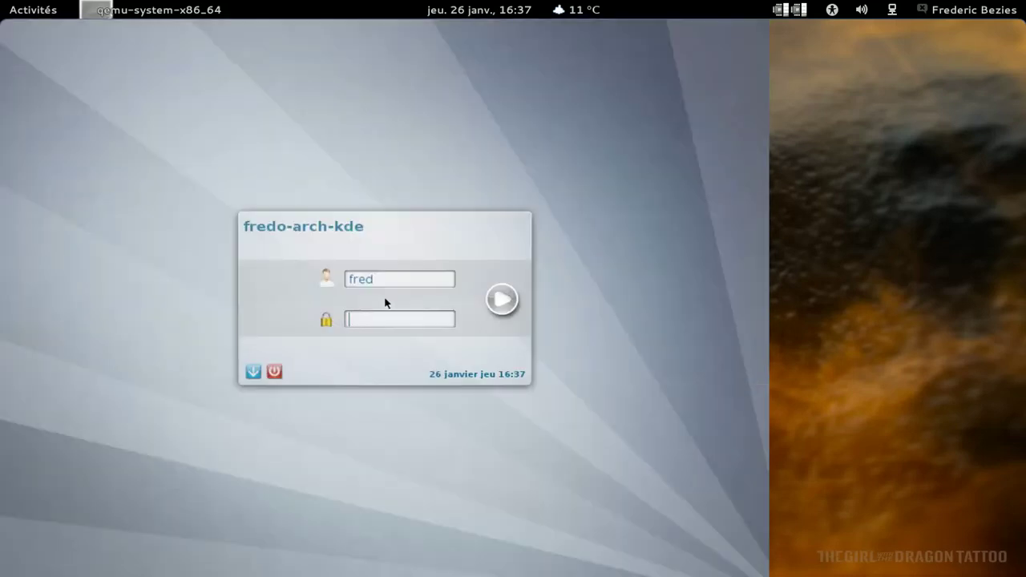
Log in to the KDE session by entering the account password at the KDM login box
type("*********")
key("Return")
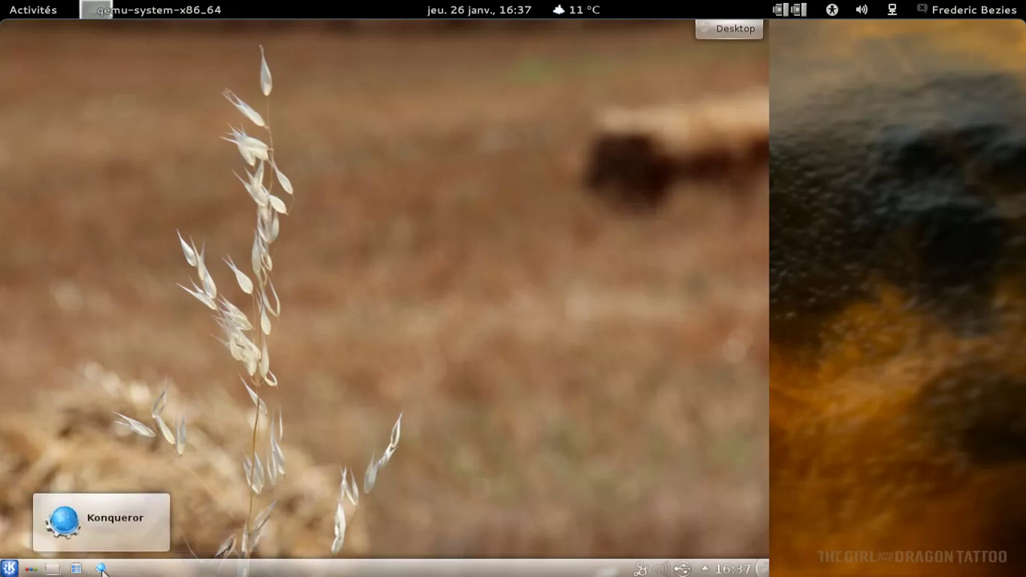
Switch to the Rechercher et lancer activity, glance at Multimédia, and launch KWord from Bureautique
left_click(32, 571)
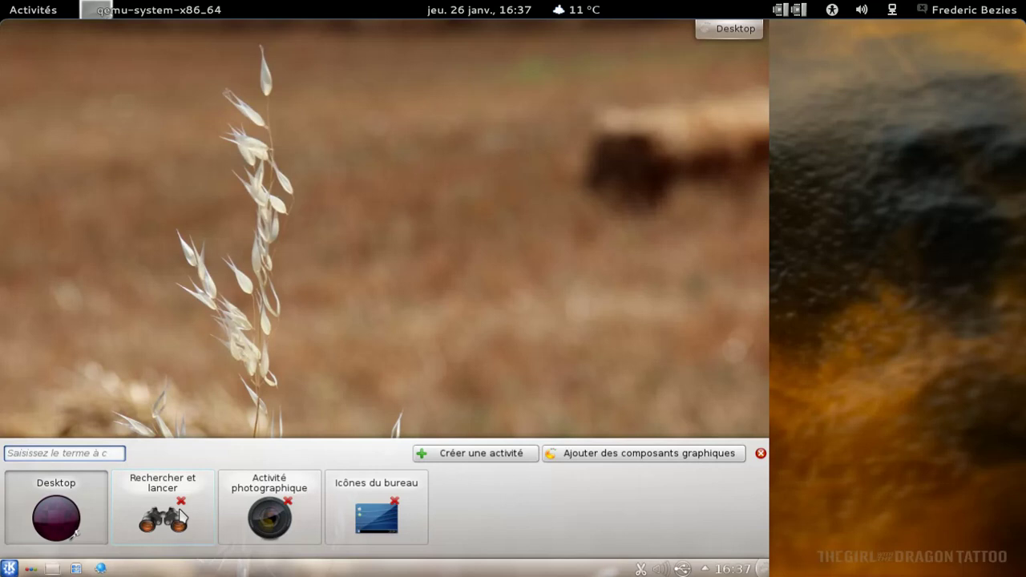
left_click(181, 517)
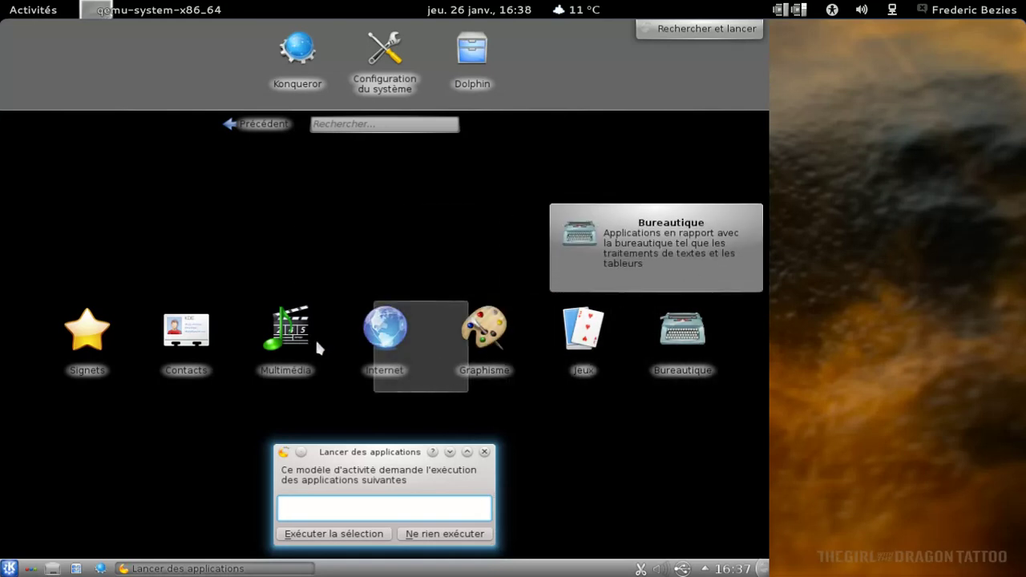
left_click(287, 339)
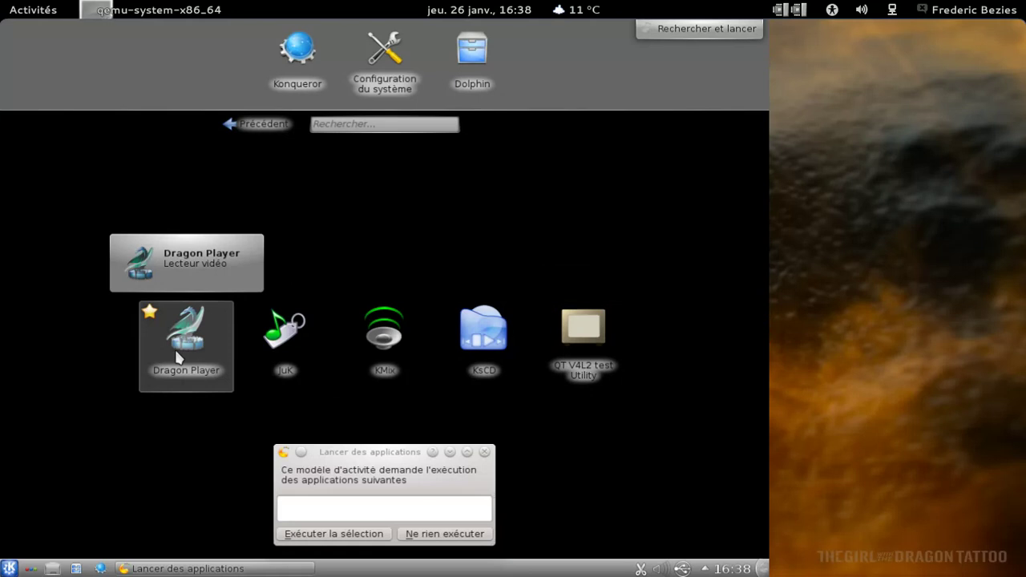
left_click(267, 126)
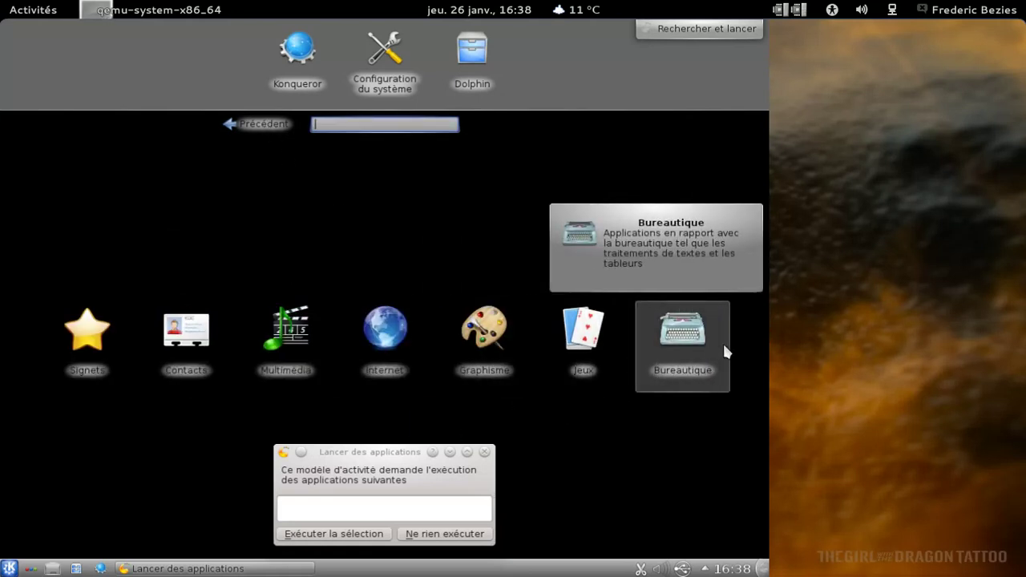
left_click(710, 349)
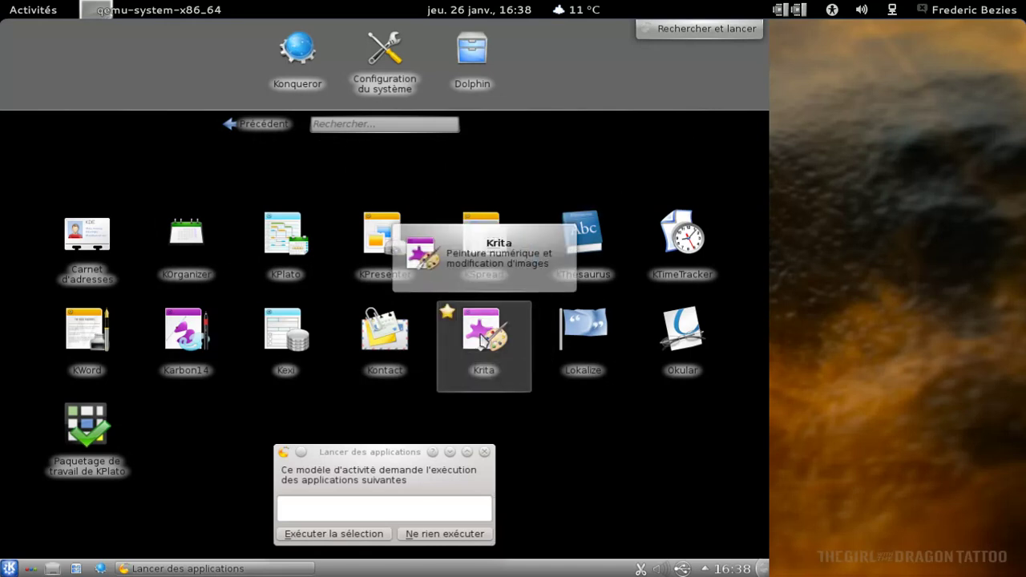
left_click(122, 343)
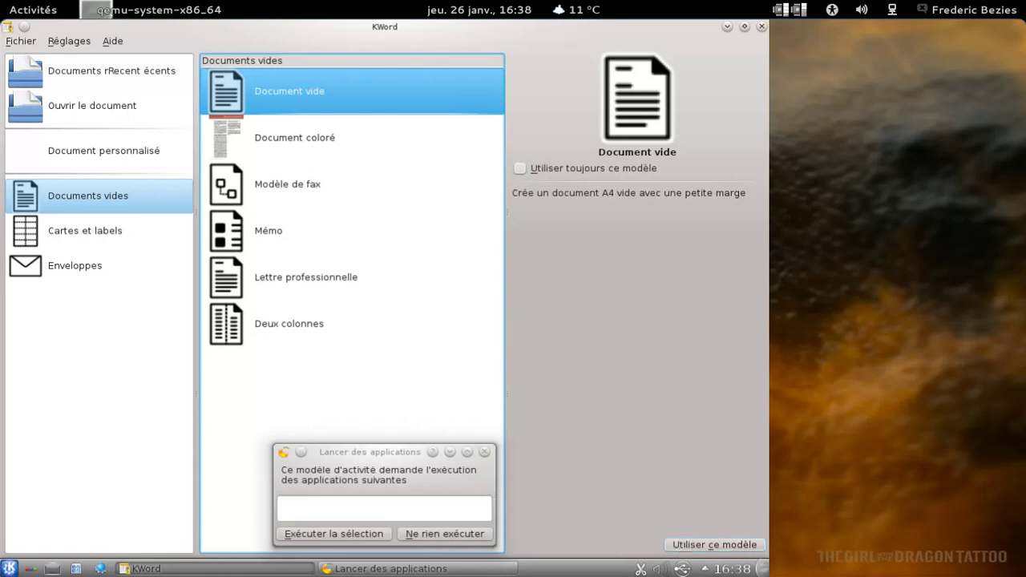
Start a blank document, begin typing 'Oui, ce n'est que', and check the About KWord information
left_click(683, 545)
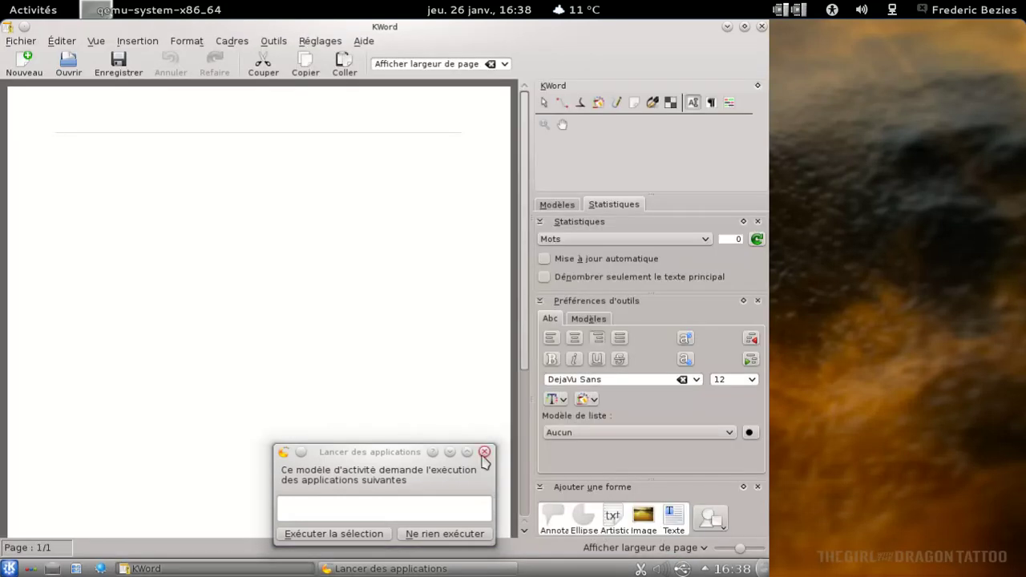
left_click(484, 452)
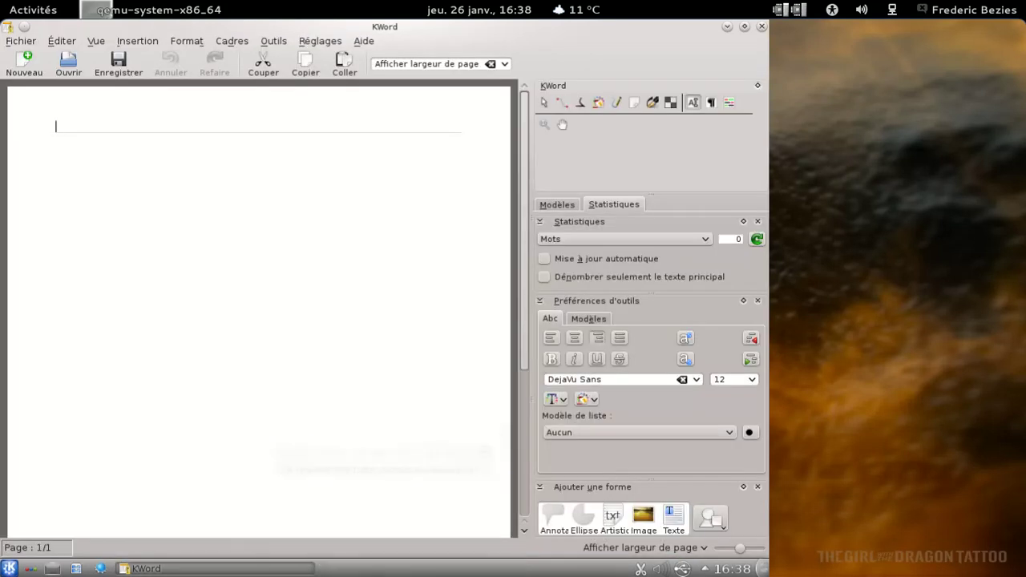
type("Oui, c")
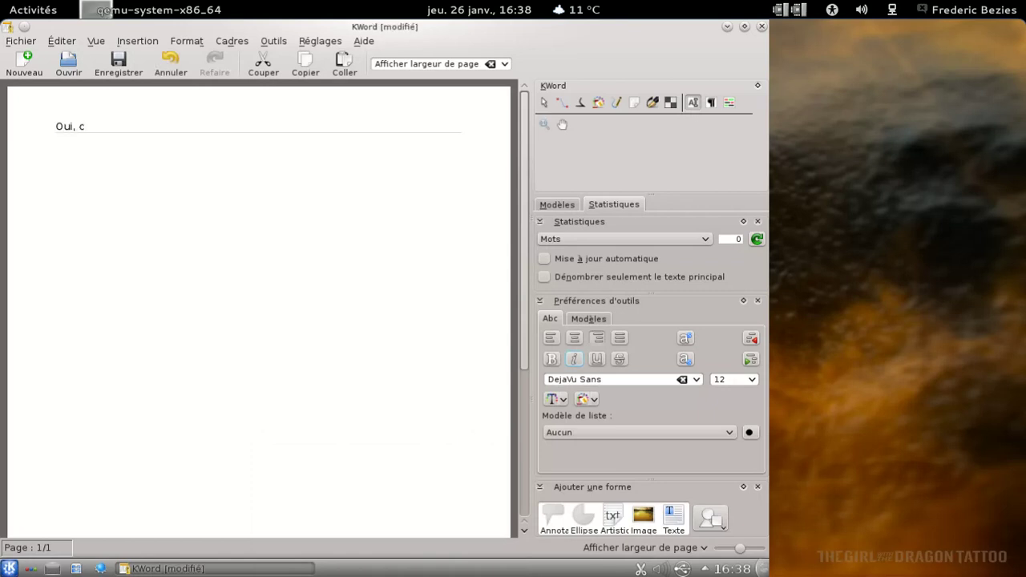
type("e n'est que KWord")
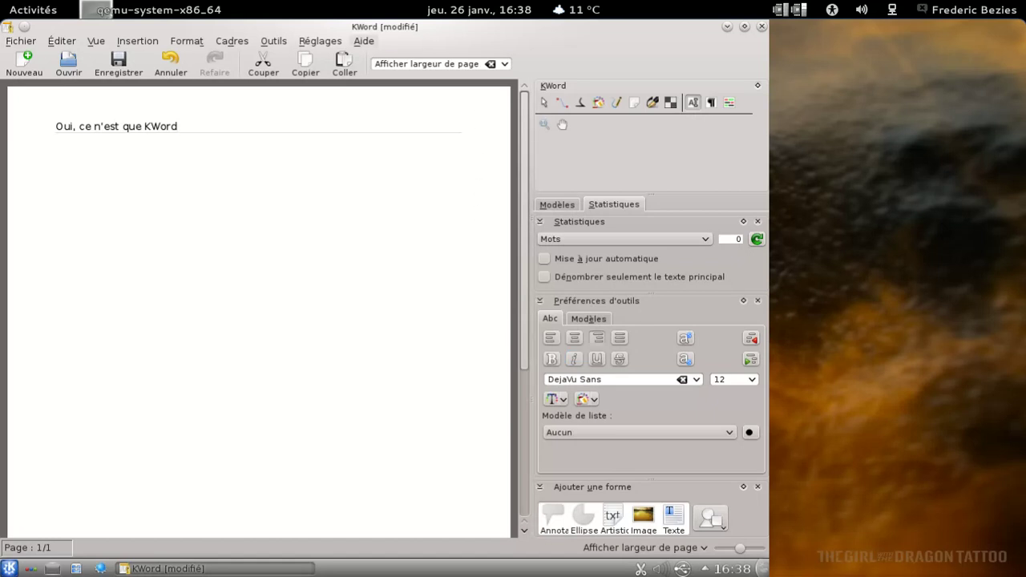
left_click(363, 40)
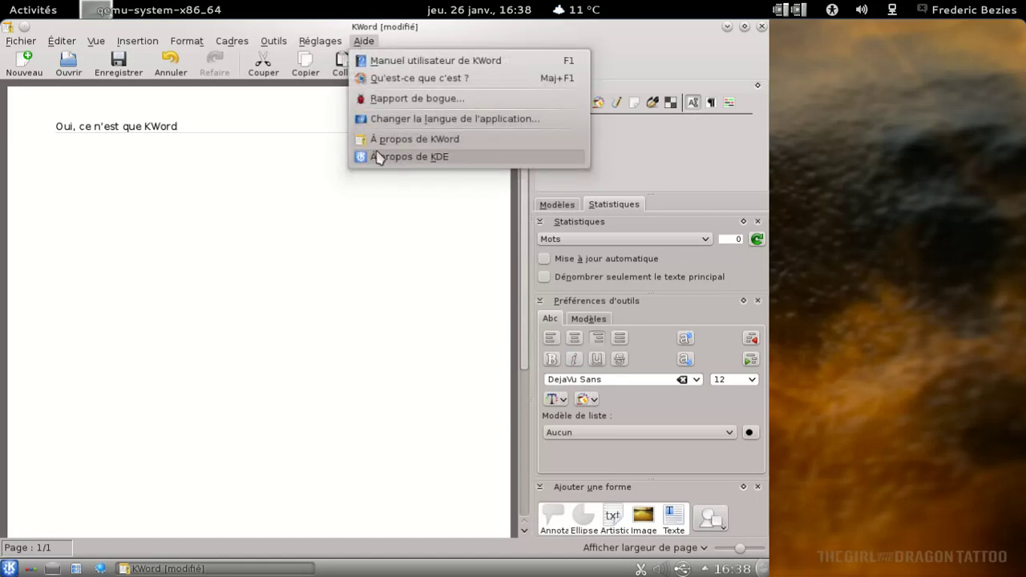
left_click(400, 139)
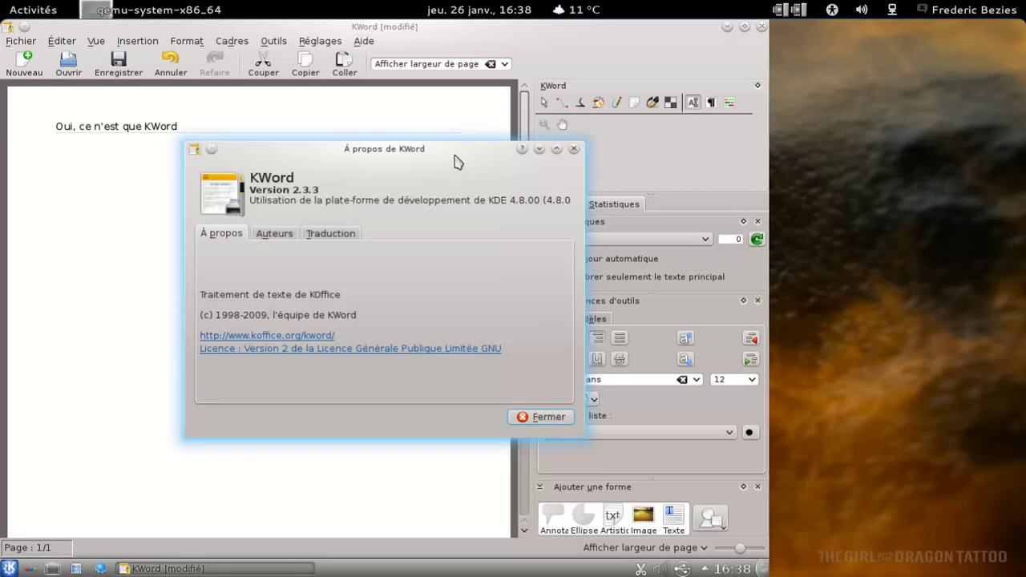
left_click(574, 149)
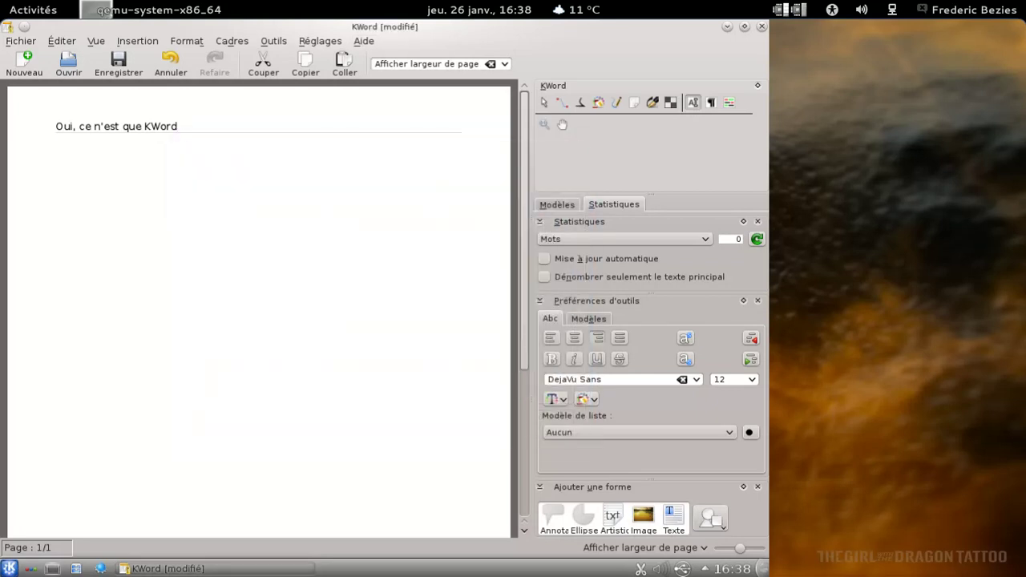
Finish the sentence with the KWord version 2.3.3 and the closing remark
key("BackSpace")
type("2.3.3.")
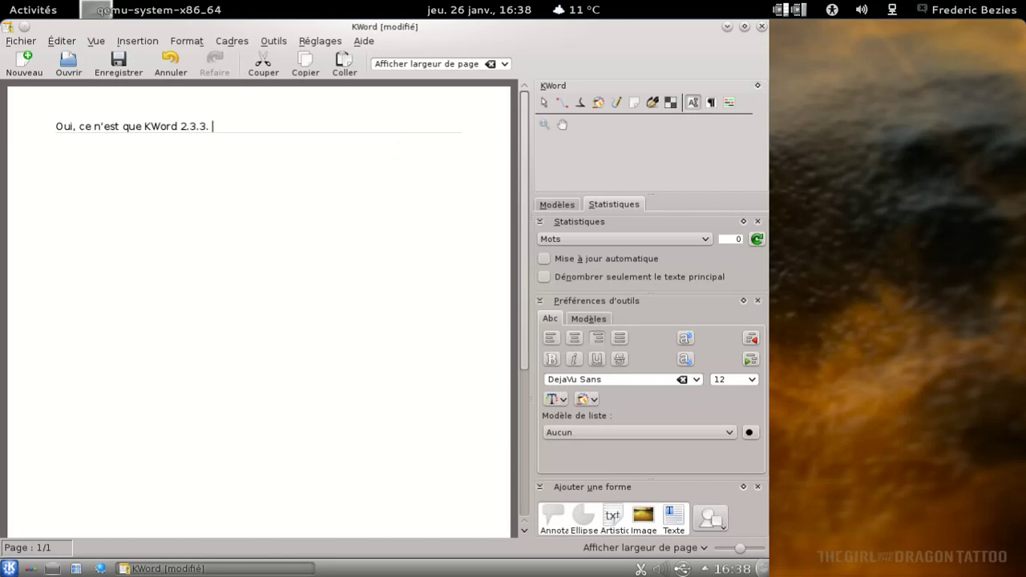
type("J'aurais bien voulu montrer Calligra, ma")
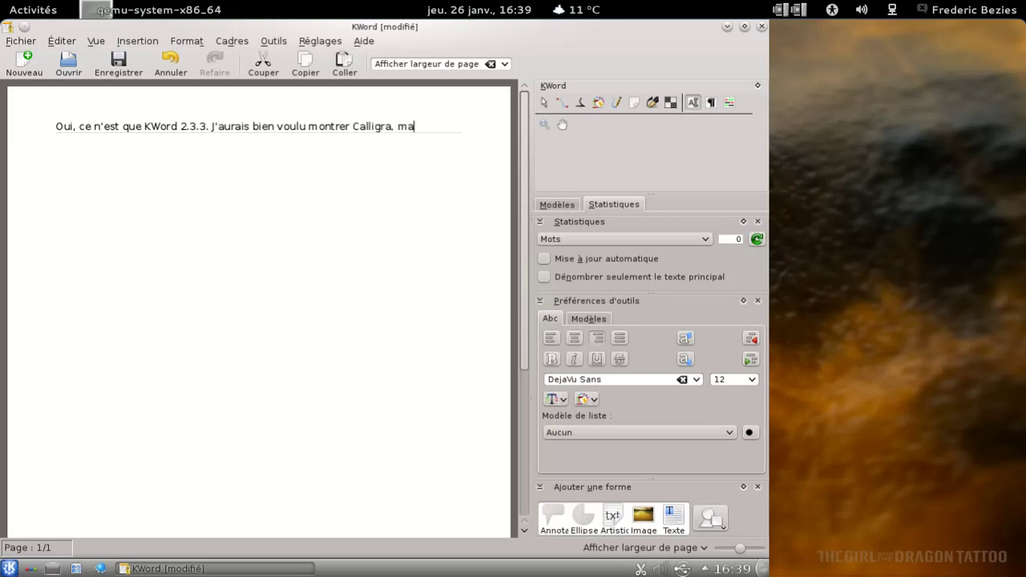
type("m")
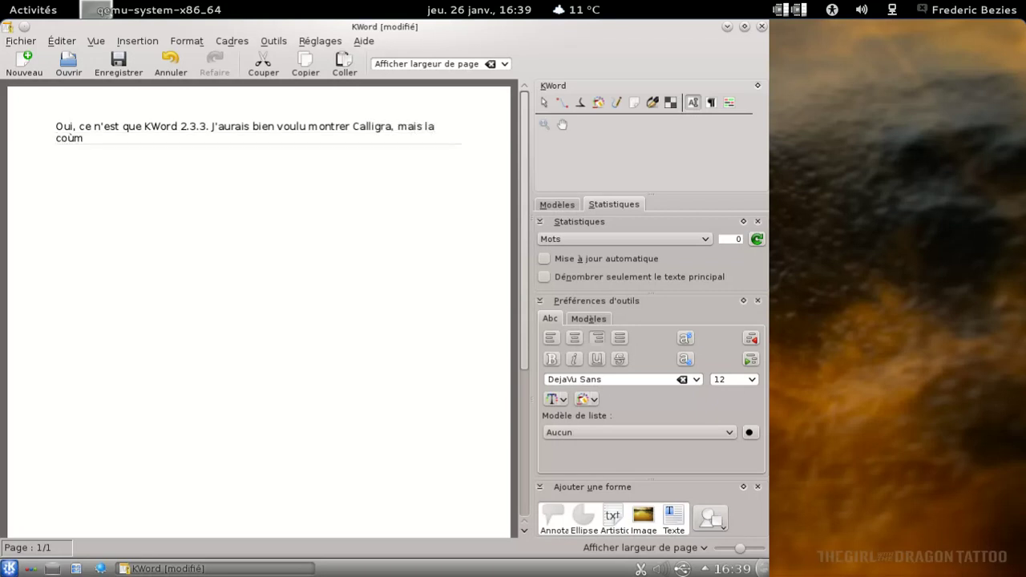
key("BackSpace")
key("BackSpace")
type("mpilation a planté :(")
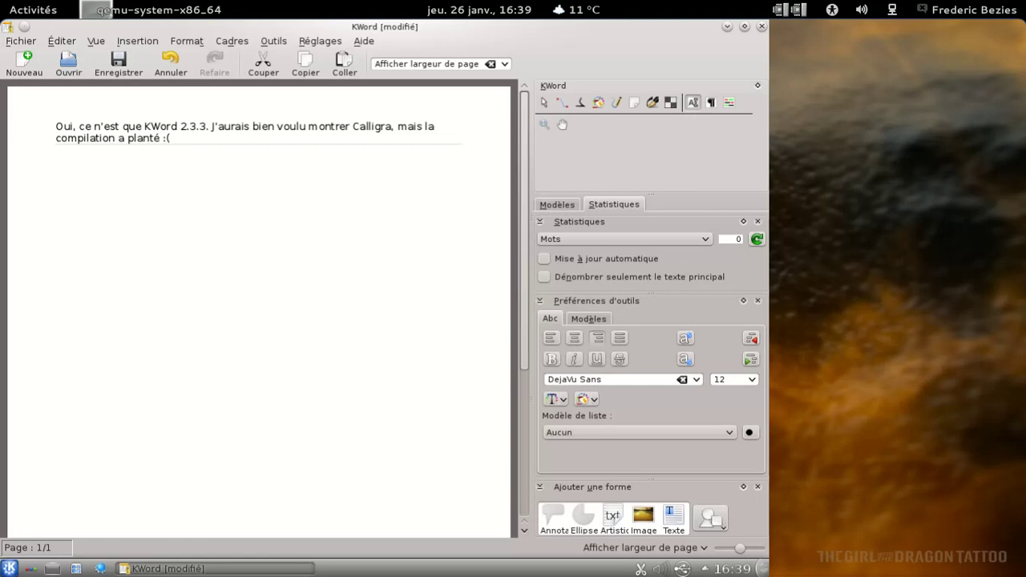
Set the whole paragraph to 18 pt font size
key("ctrl+a")
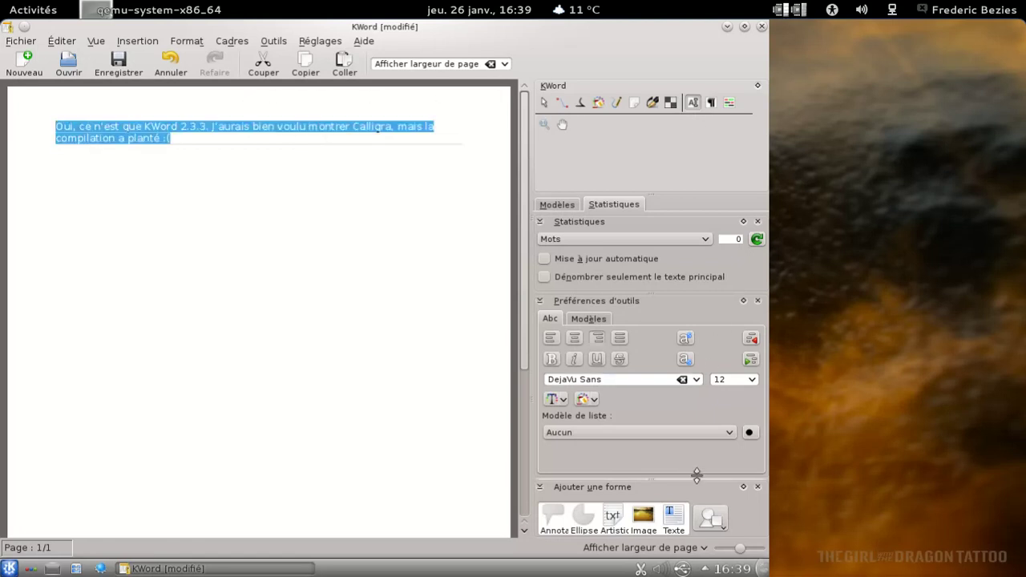
left_click(749, 379)
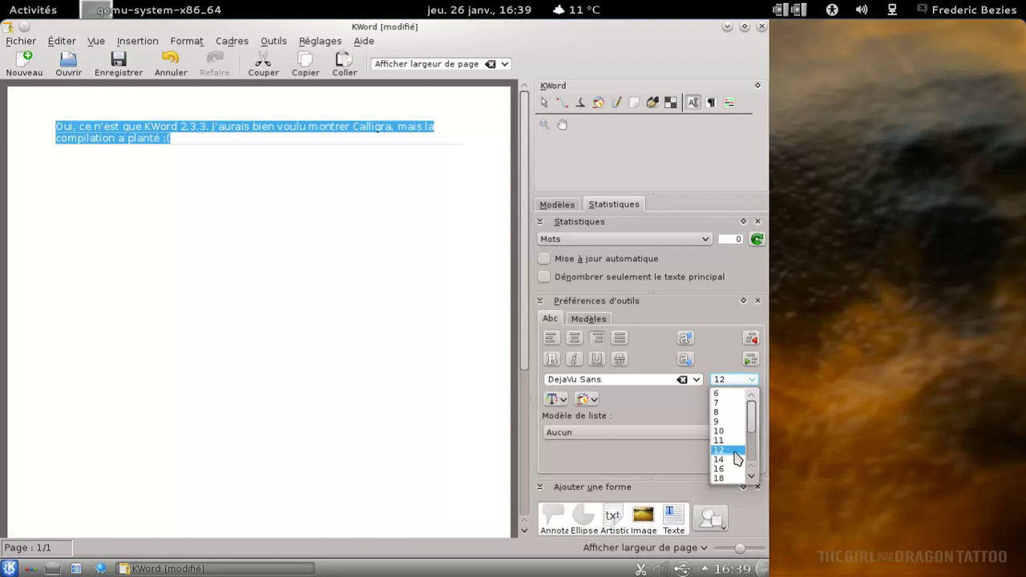
left_click(728, 479)
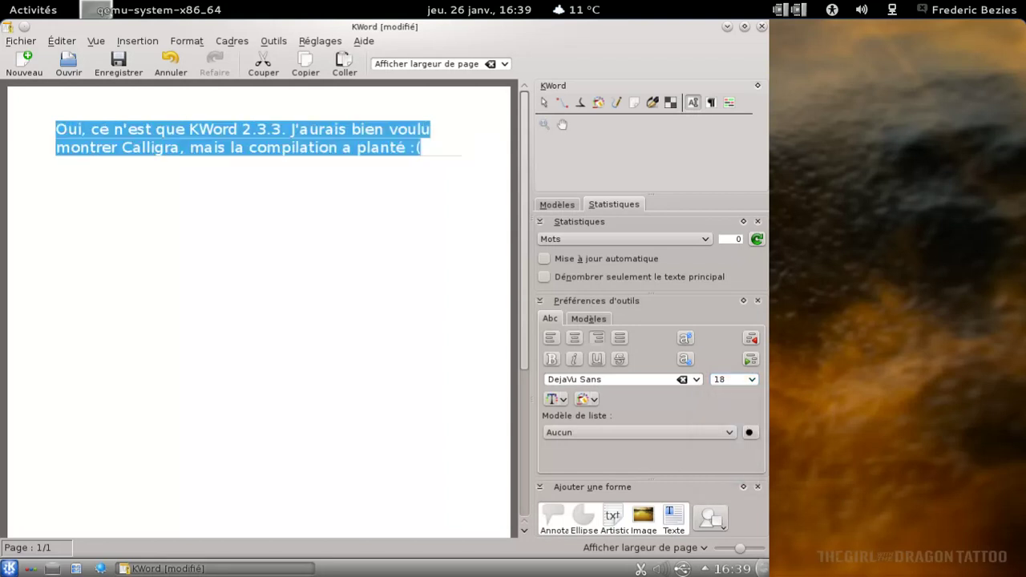
left_click(440, 296)
Save the document as kword.odt and close KWord
left_click(119, 61)
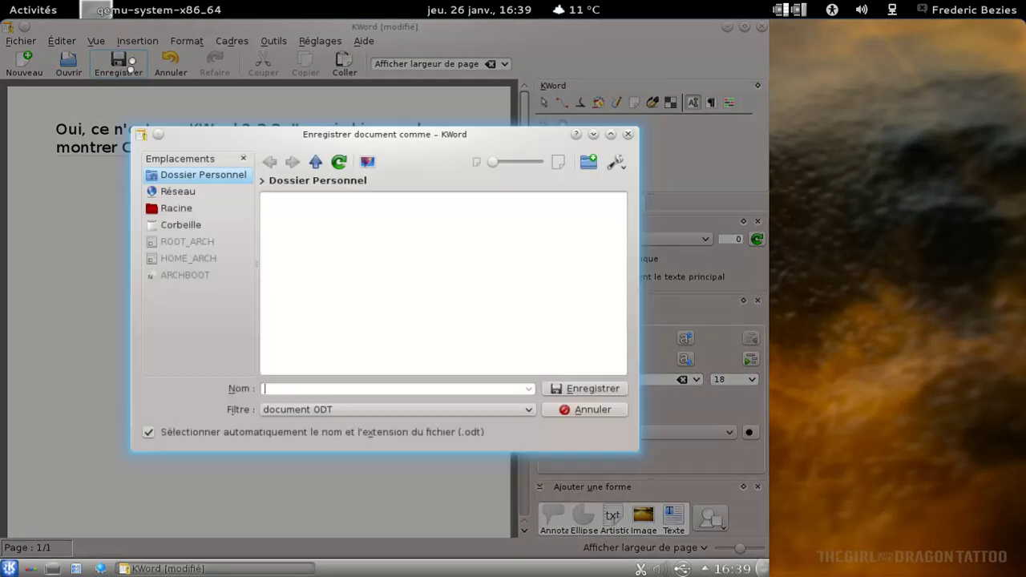
type("test")
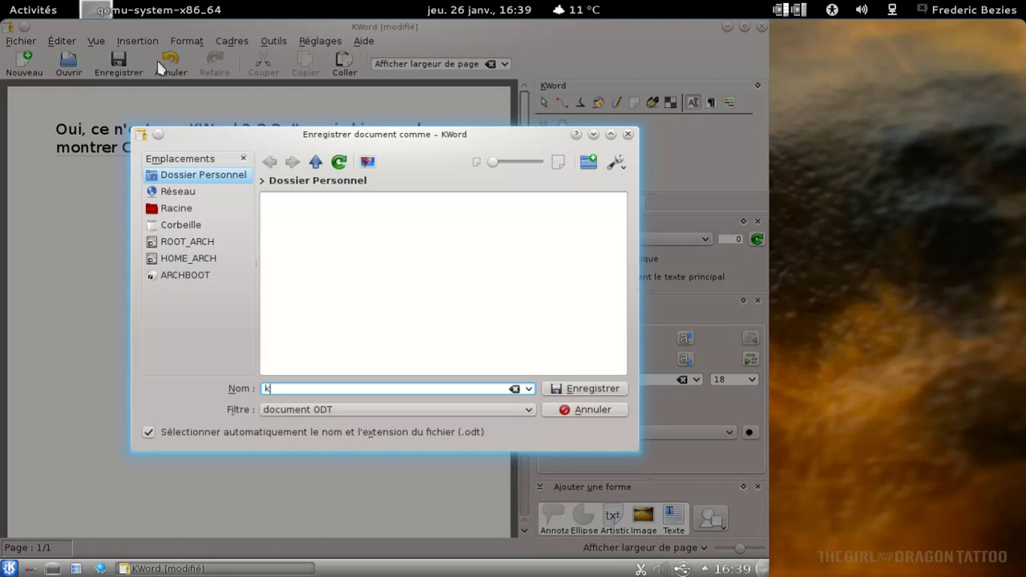
key("Return")
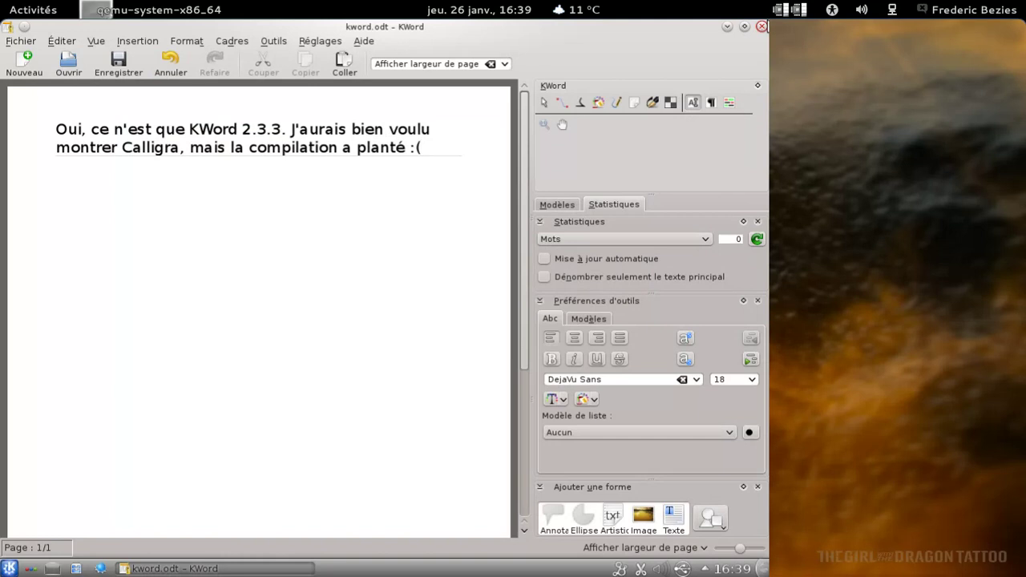
left_click(761, 27)
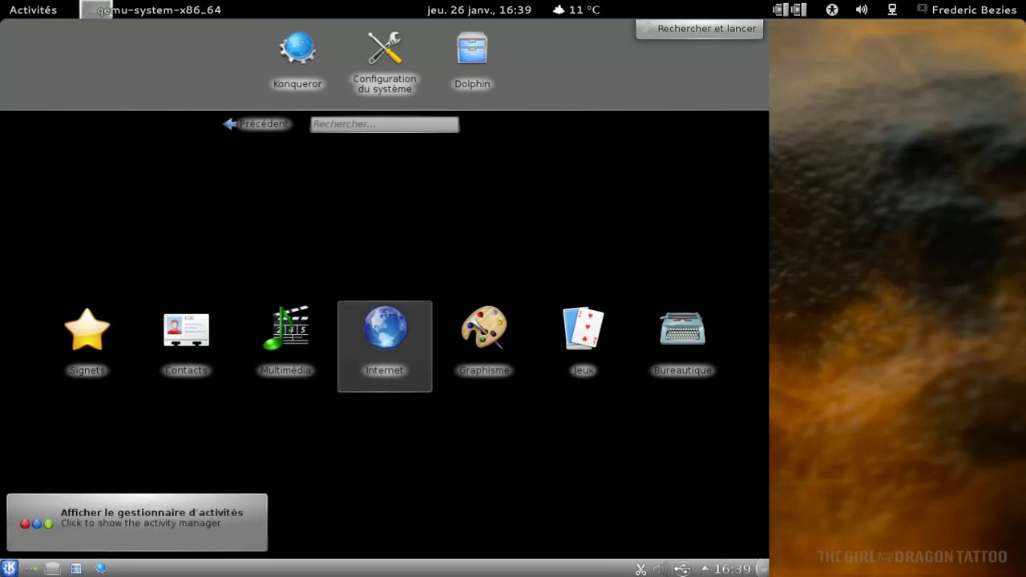
Return to the Desktop activity with the grass wallpaper through the activity manager
left_click(30, 568)
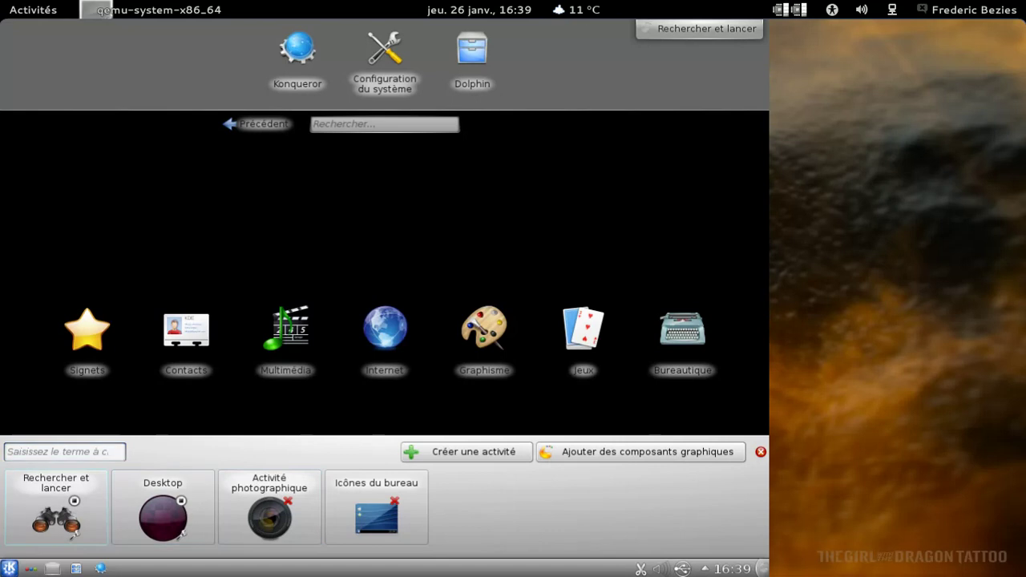
left_click(94, 485)
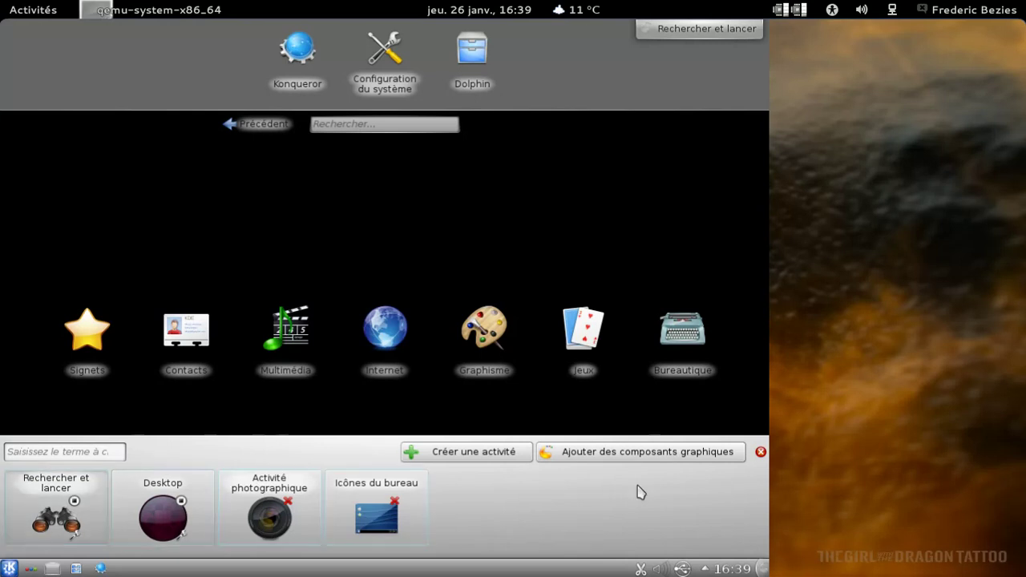
left_click(761, 451)
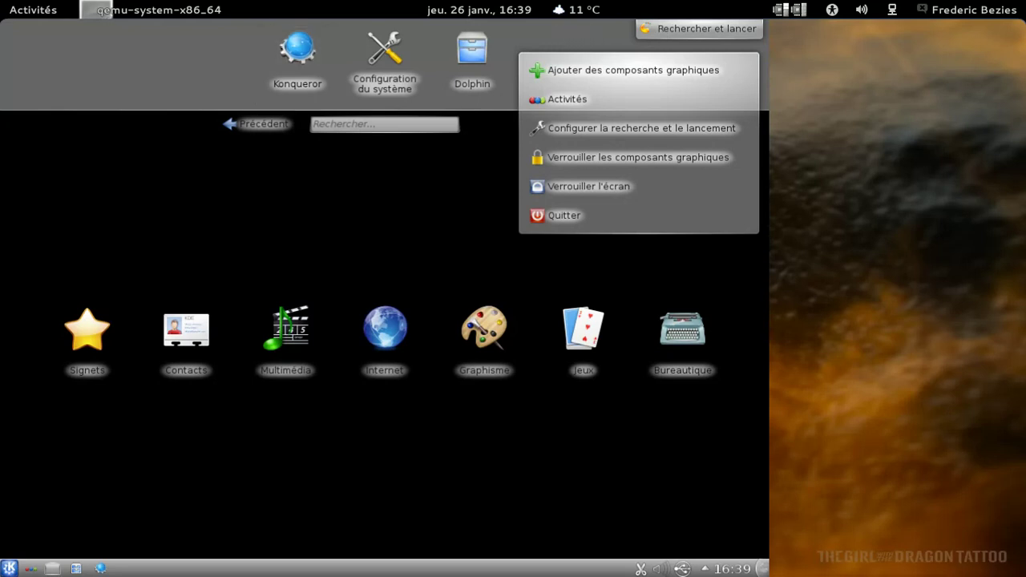
left_click(31, 568)
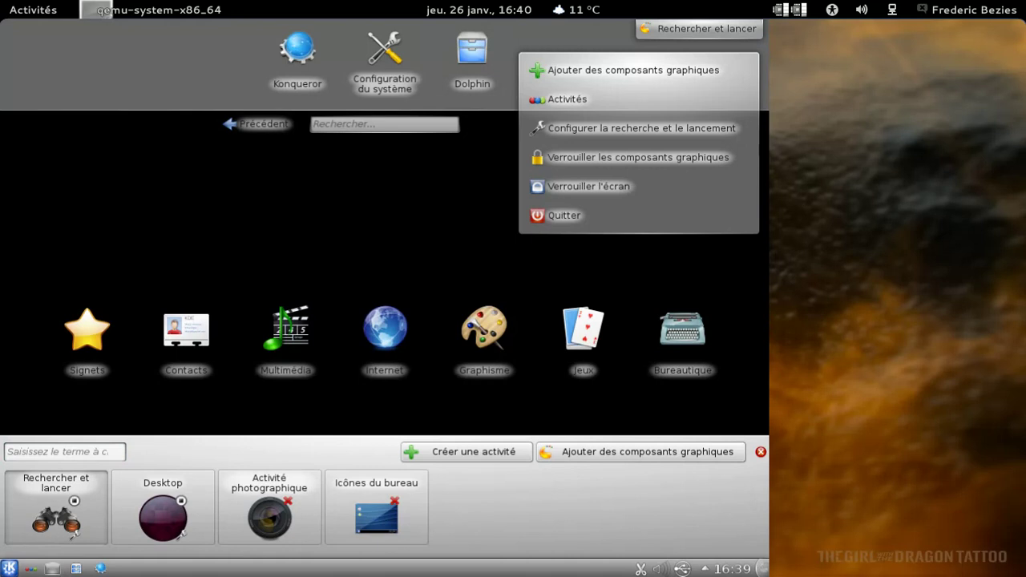
left_click(166, 522)
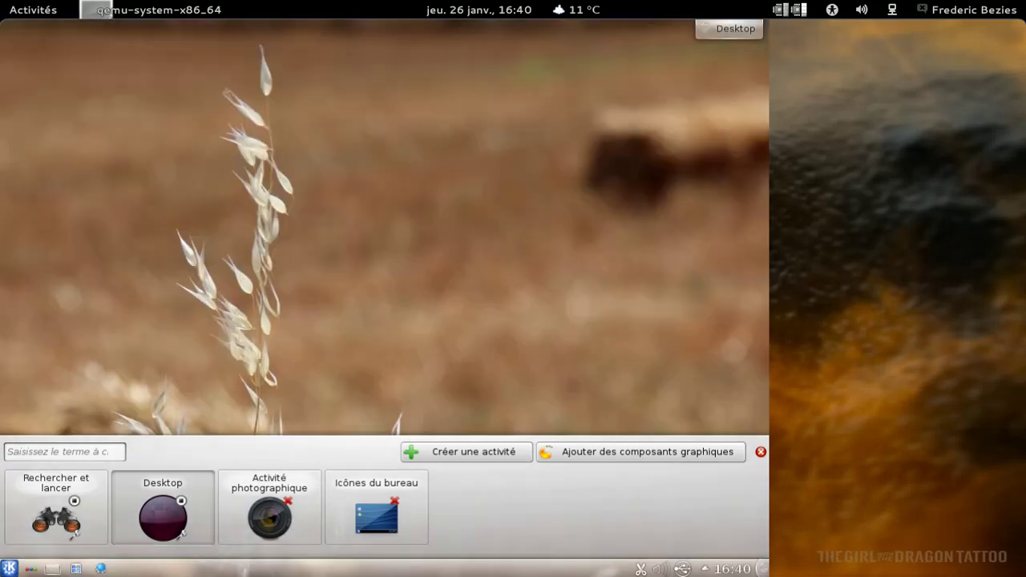
left_click(761, 451)
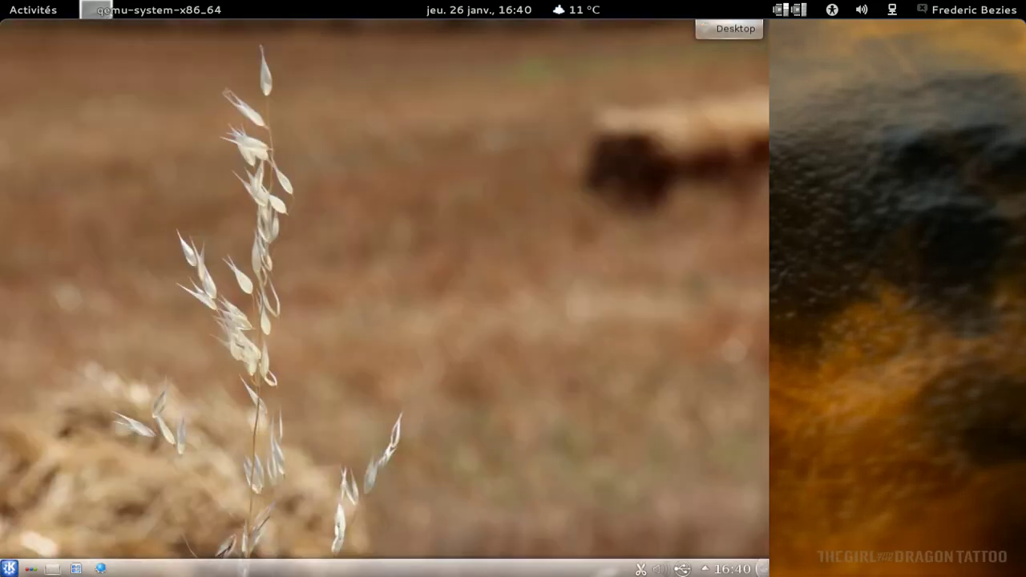
left_click(75, 569)
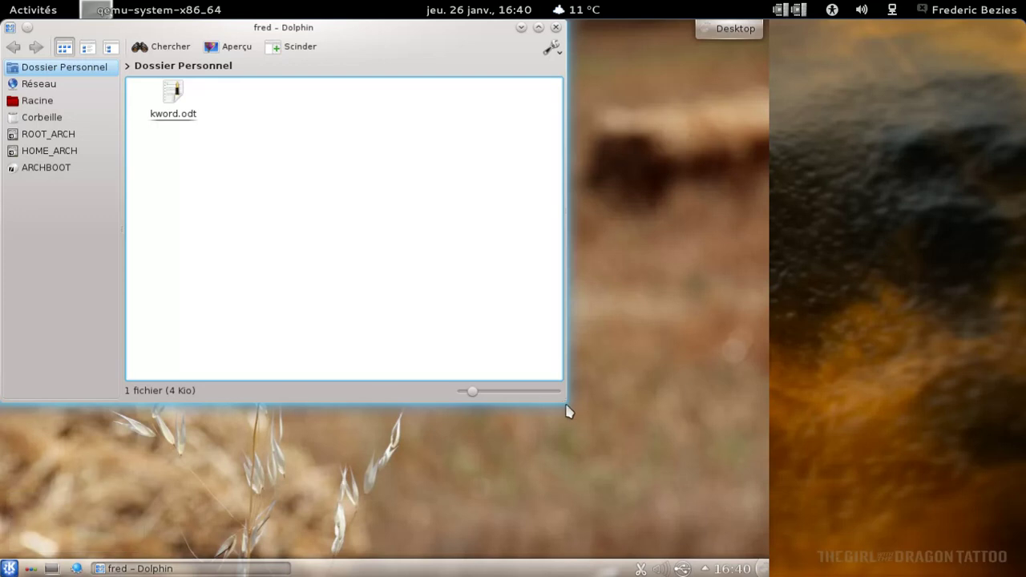
left_click_drag(568, 407, 697, 501)
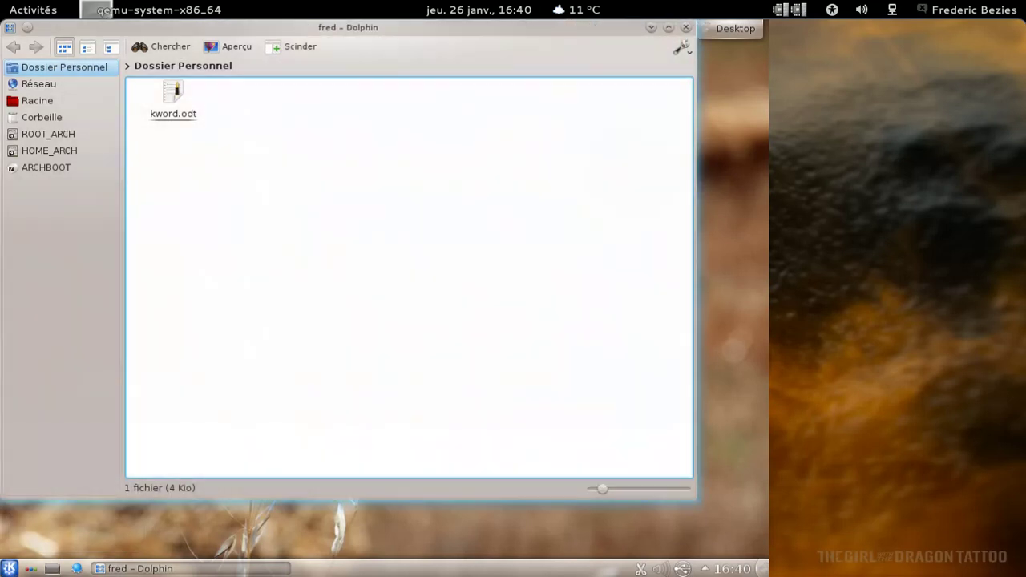
left_click(690, 64)
left_click(681, 48)
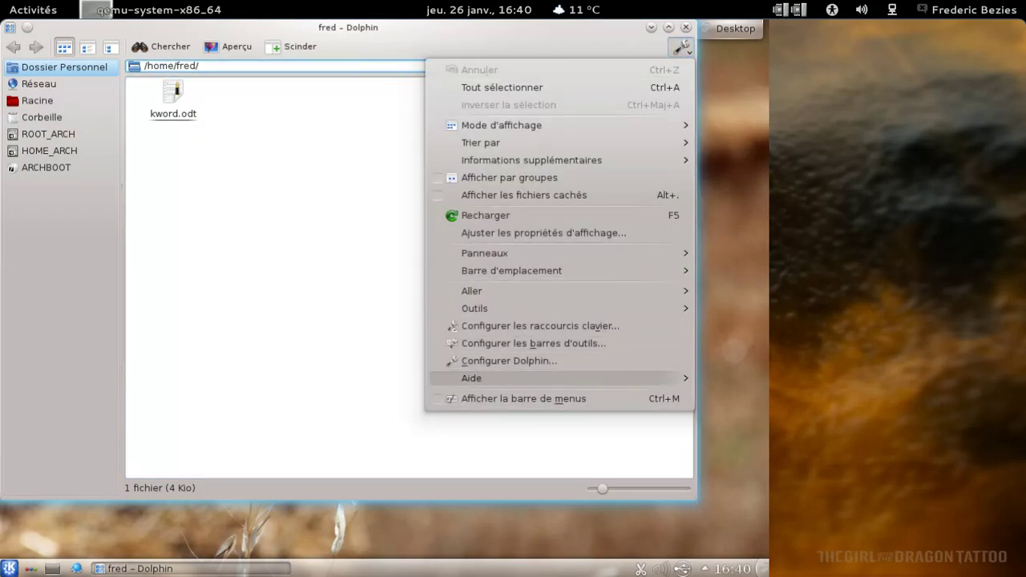
mouse_move(607, 380)
left_click(341, 464)
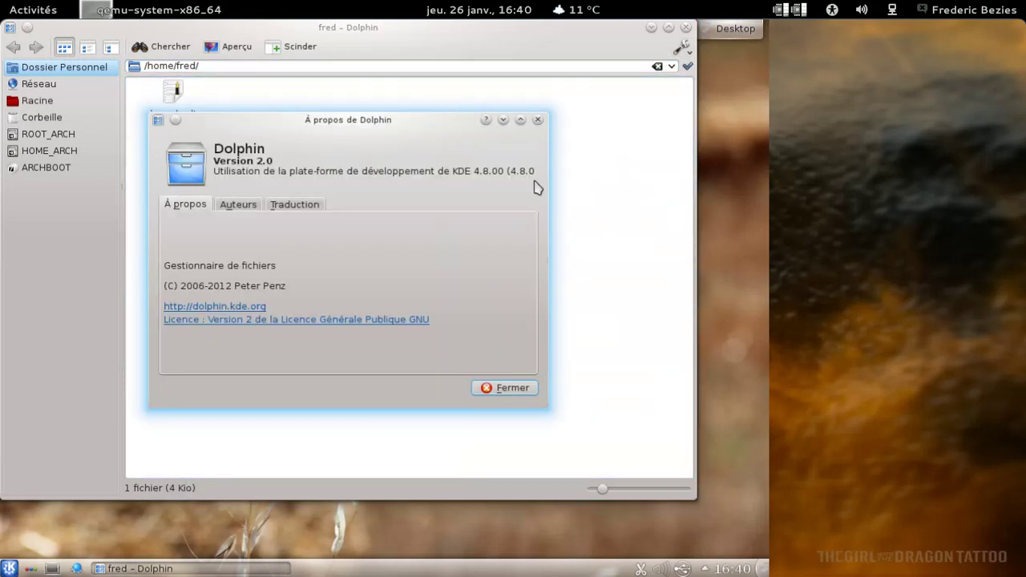
left_click(538, 120)
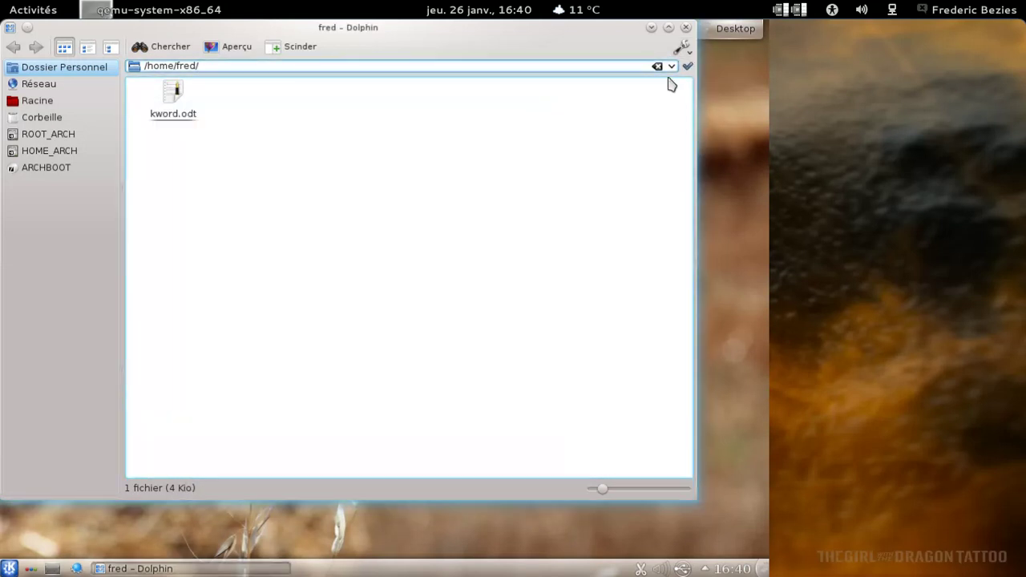
left_click(685, 28)
left_click(9, 568)
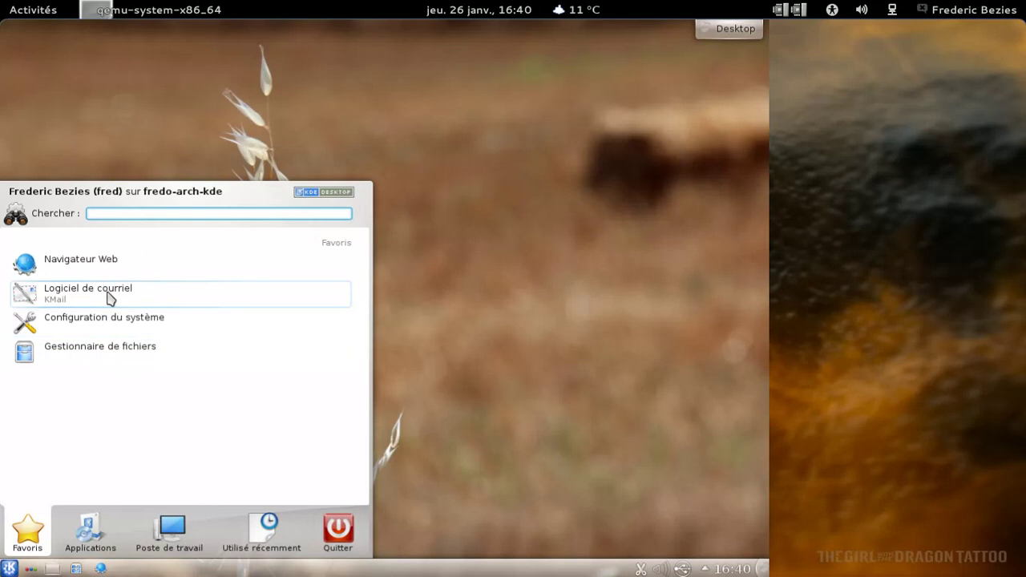
Open html5test.com in Konqueror and display this browser's score of 93 out of 475
left_click(93, 267)
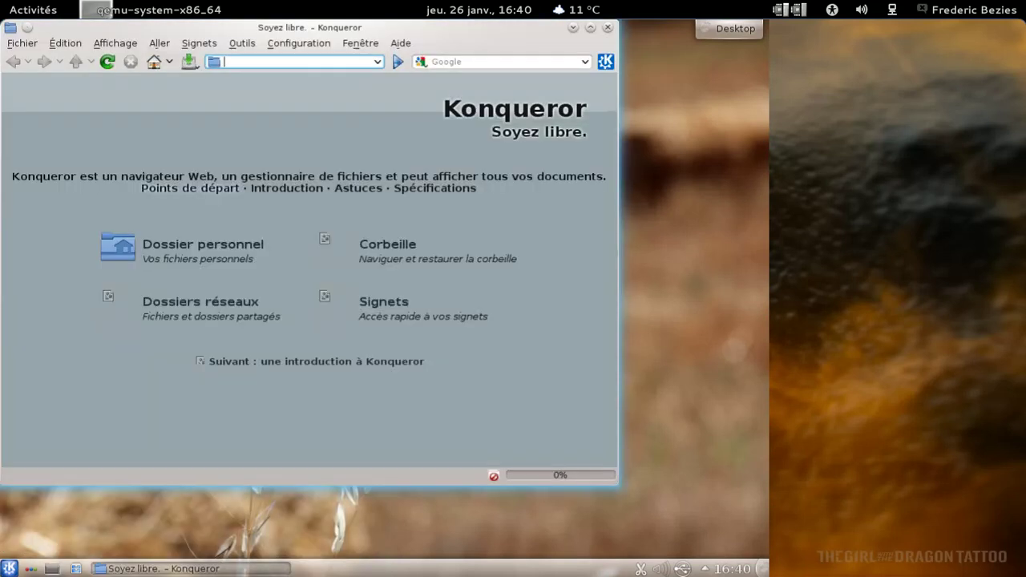
type("htlm")
key("BackSpace")
key("BackSpace")
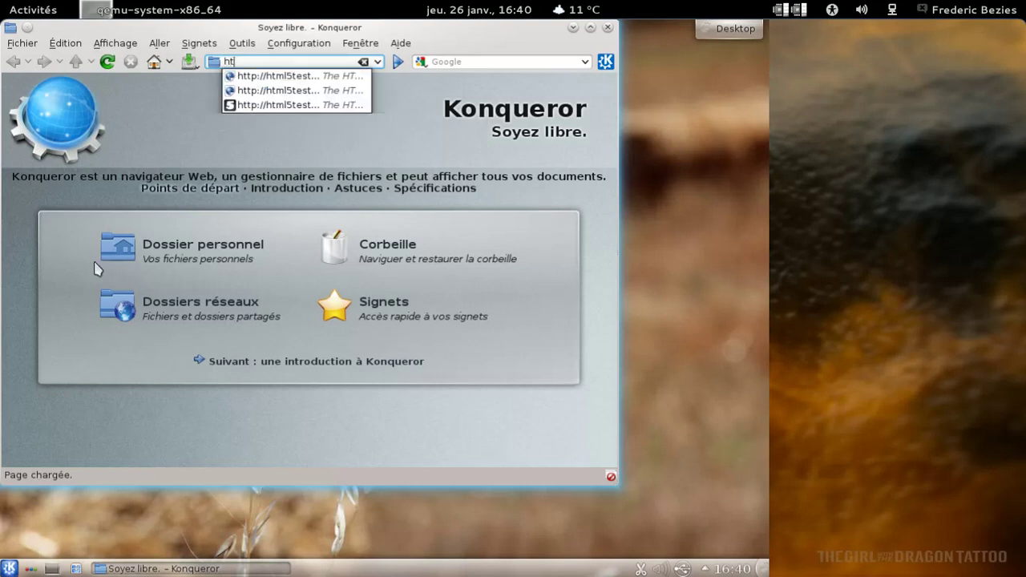
key("Down")
key("Down")
key("Down")
key("Return")
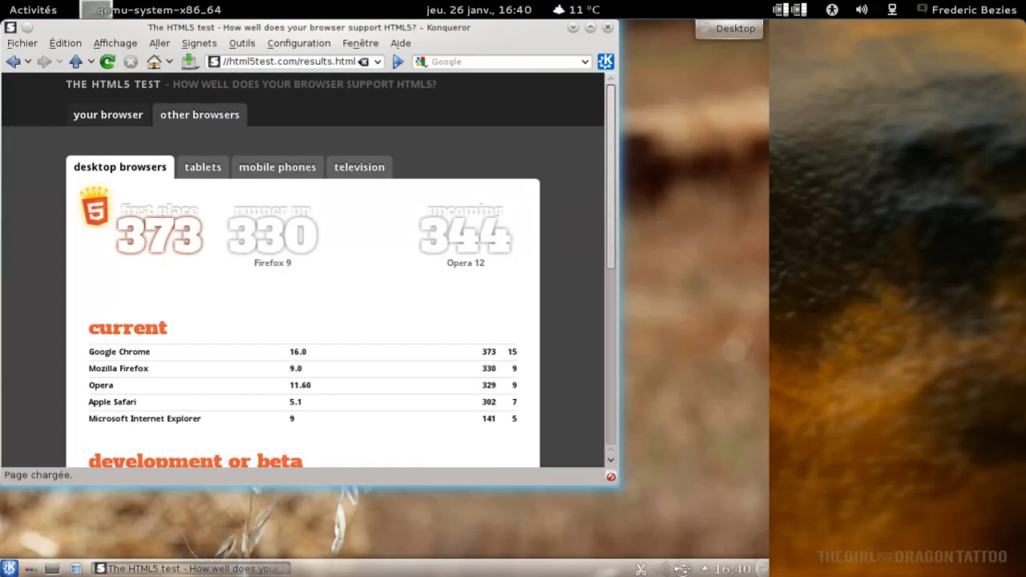
left_click(95, 119)
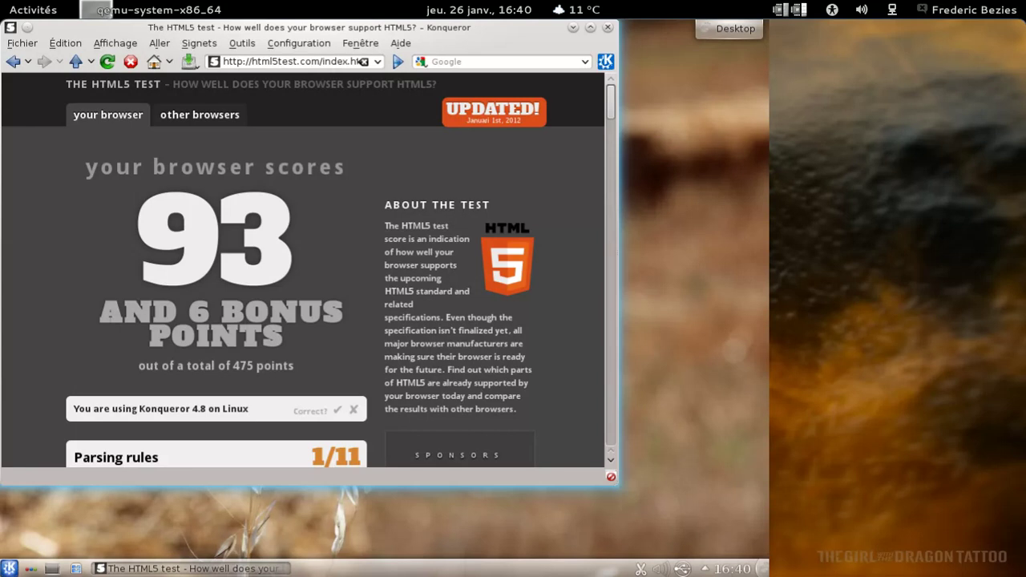
key("ctrl+t")
type("acid3.acidtests.org")
key("Down")
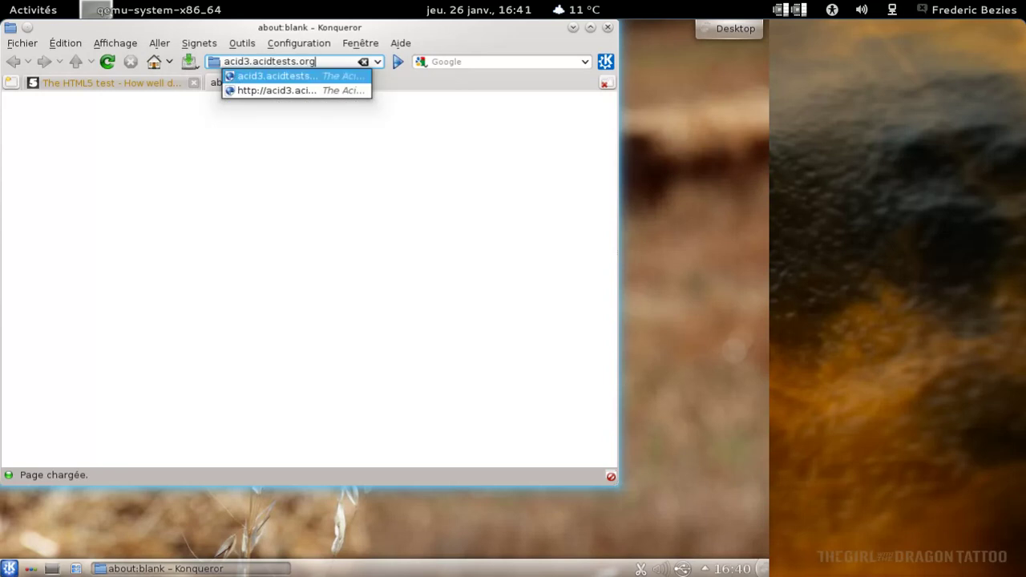
key("Return")
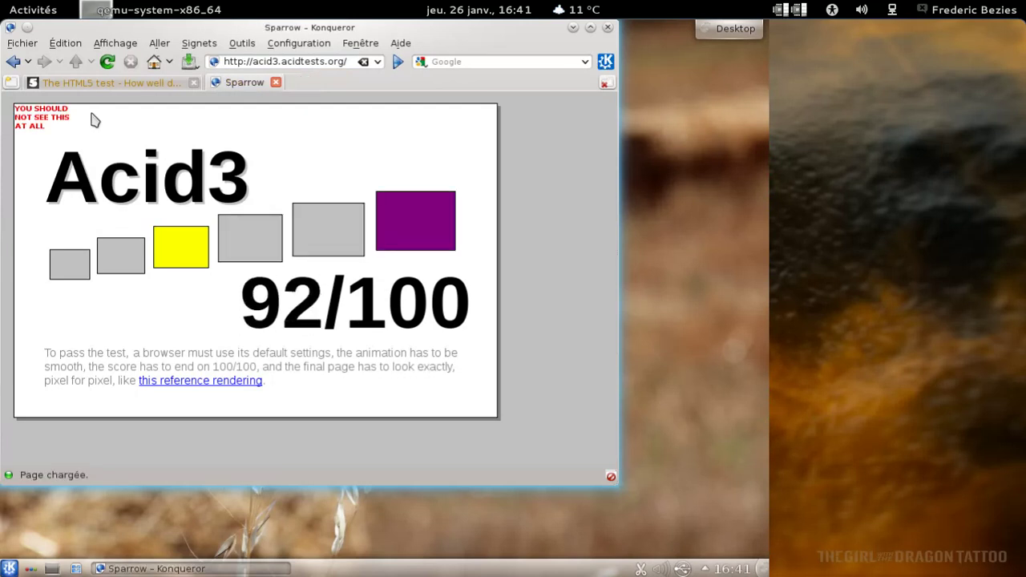
left_click(276, 83)
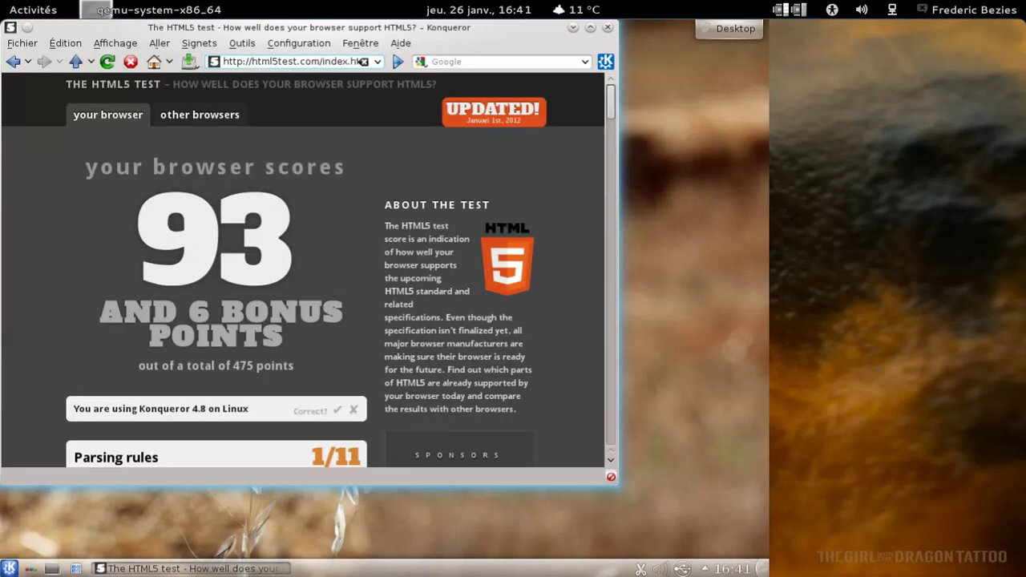
Set Konqueror's default web browsing engine to WebKit in its configuration
left_click(241, 43)
mouse_move(298, 43)
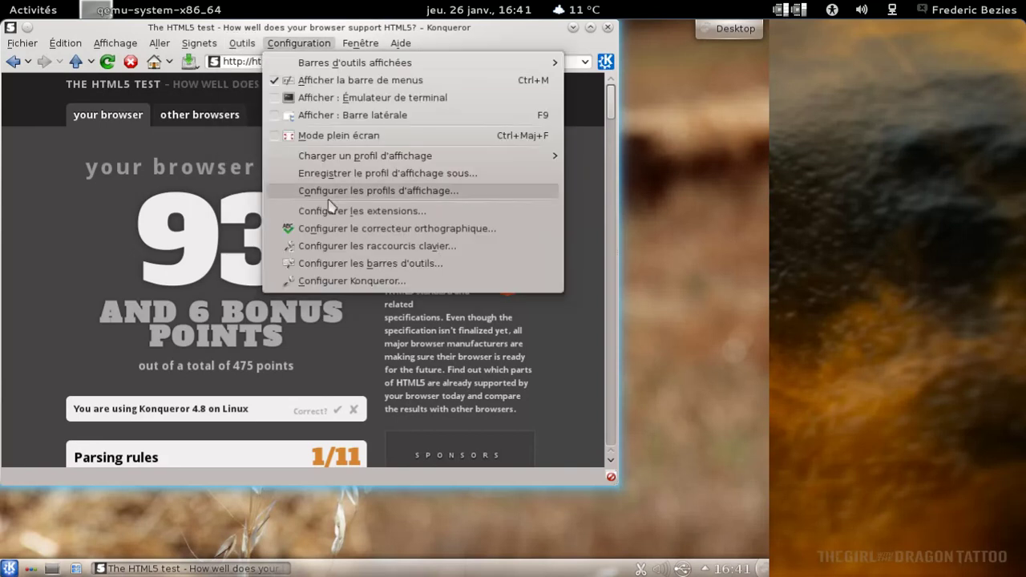
left_click(330, 282)
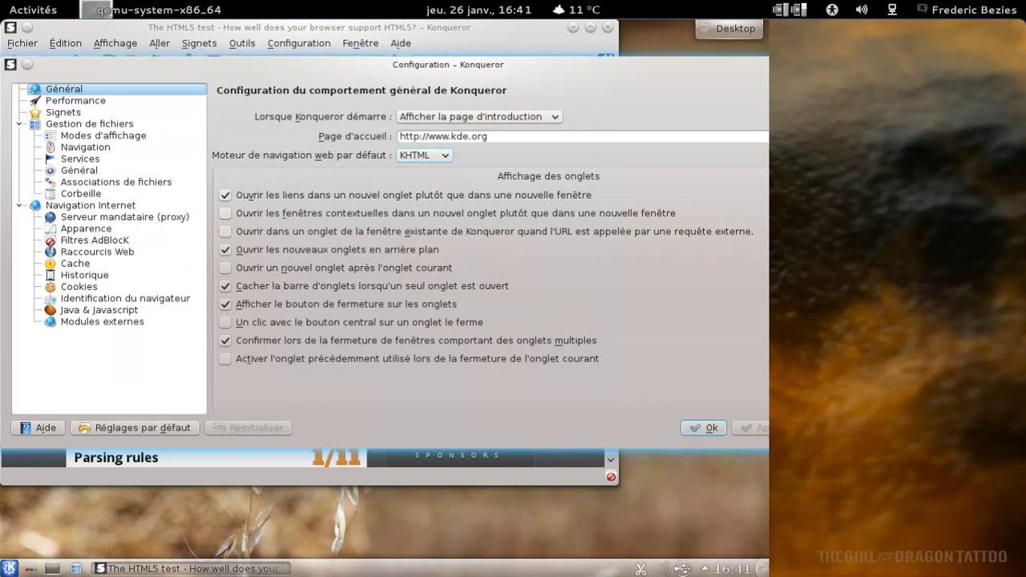
left_click(422, 156)
left_click(418, 181)
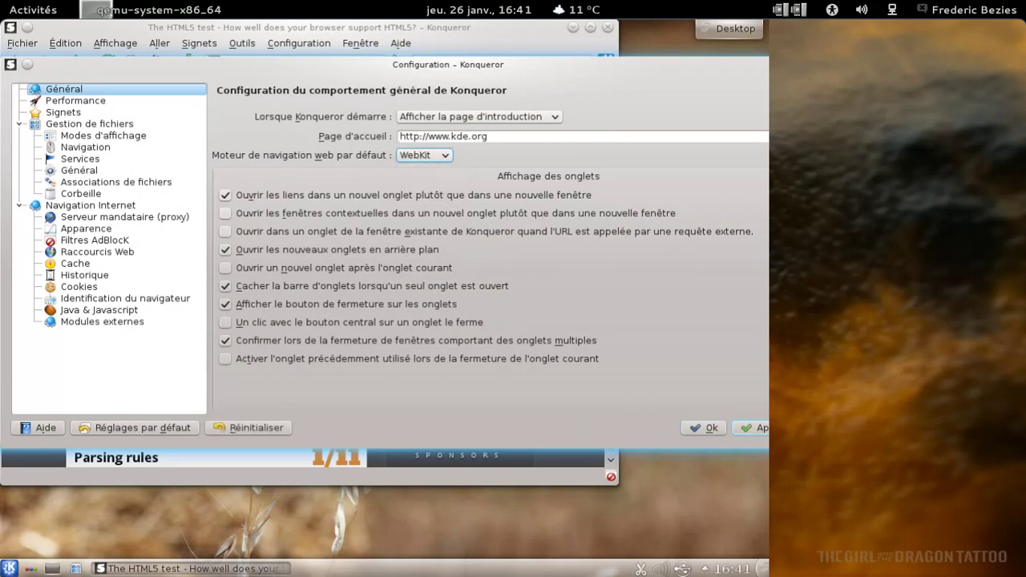
left_click(705, 427)
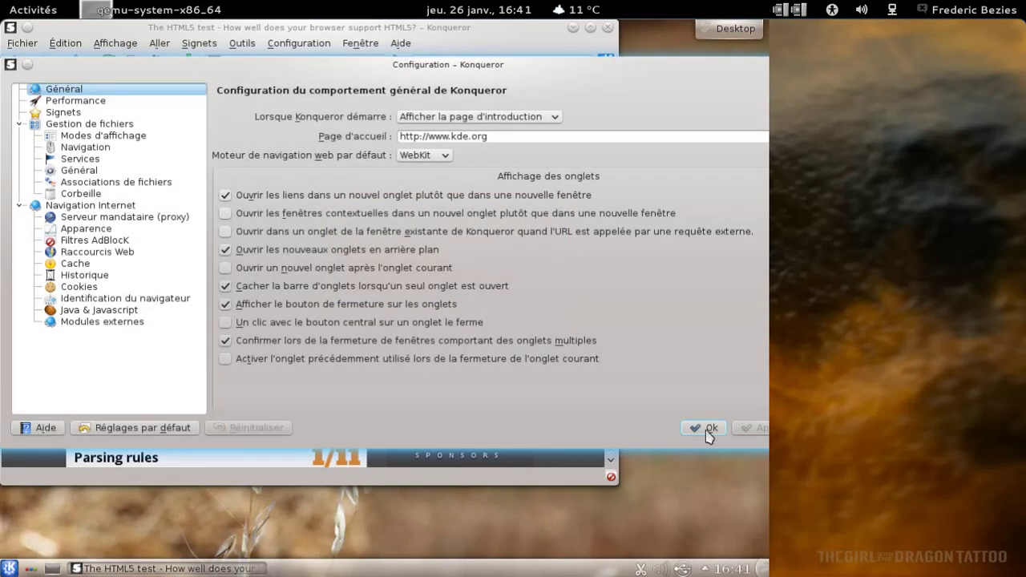
left_click(708, 430)
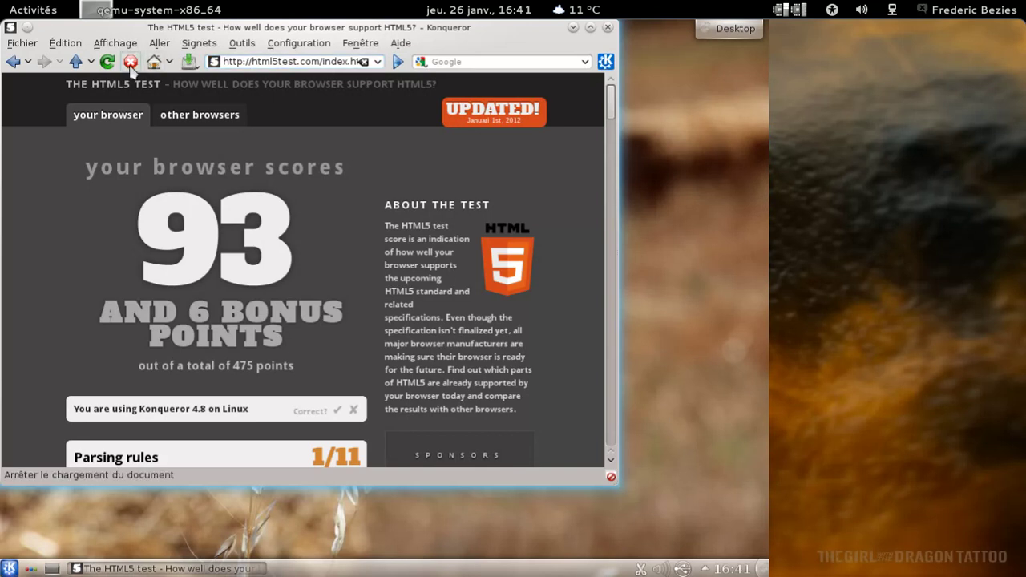
Reload the HTML5 test page, then maximize and restore the browser window
left_click(107, 61)
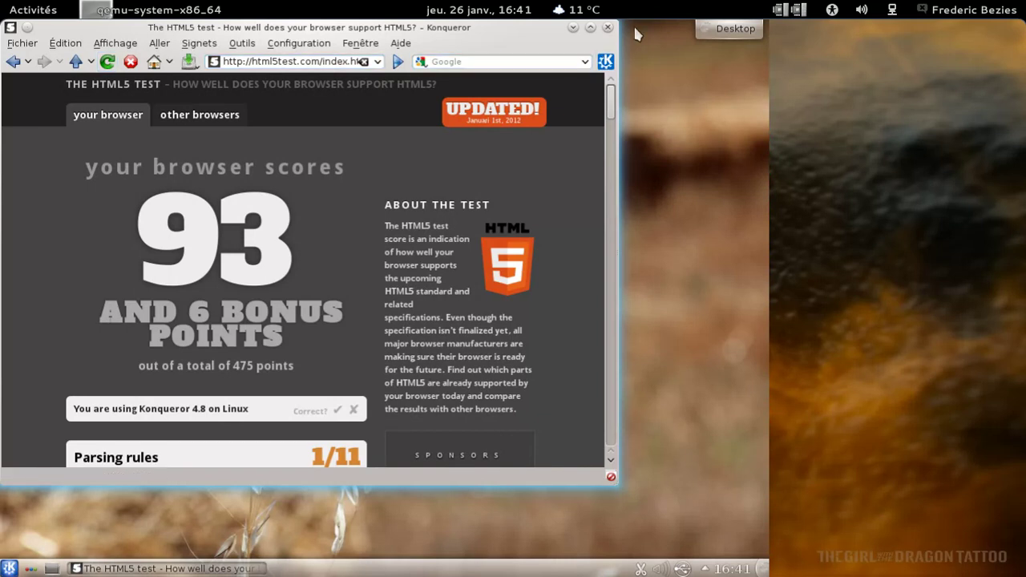
left_click(590, 28)
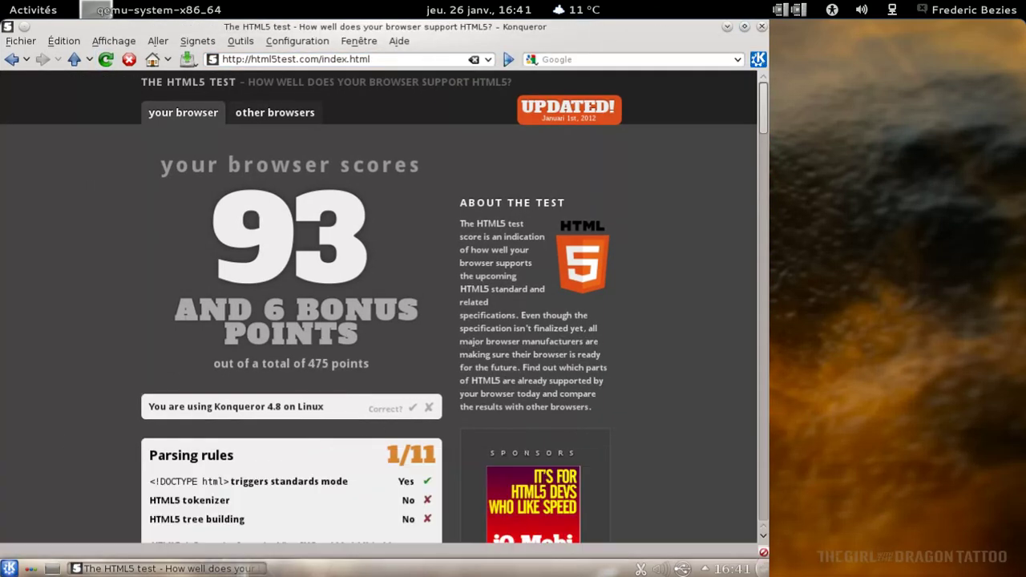
left_click(744, 27)
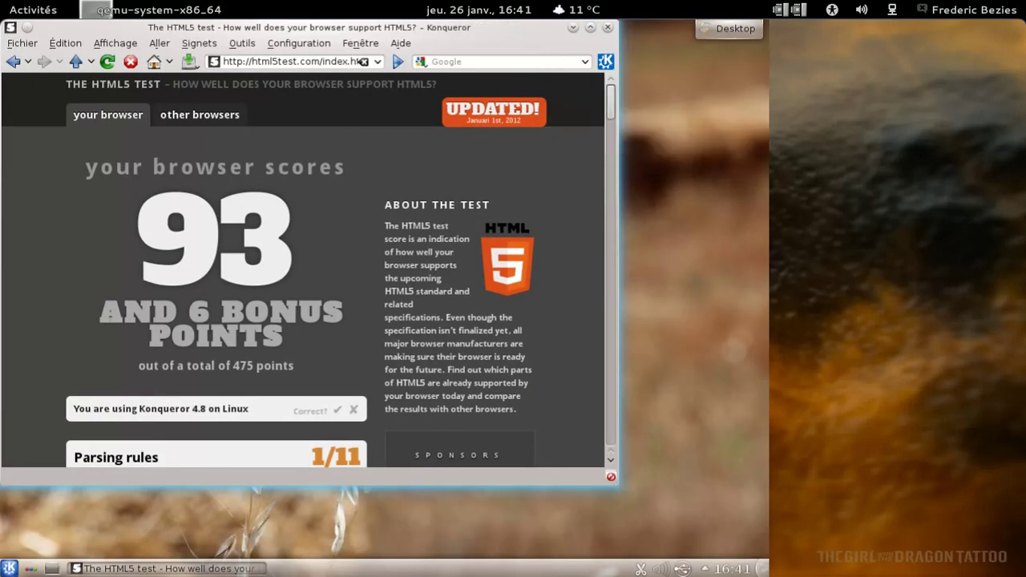
Restart Konqueror and rerun html5test.com, confirming the detected browser, now scoring 322 points
left_click(608, 27)
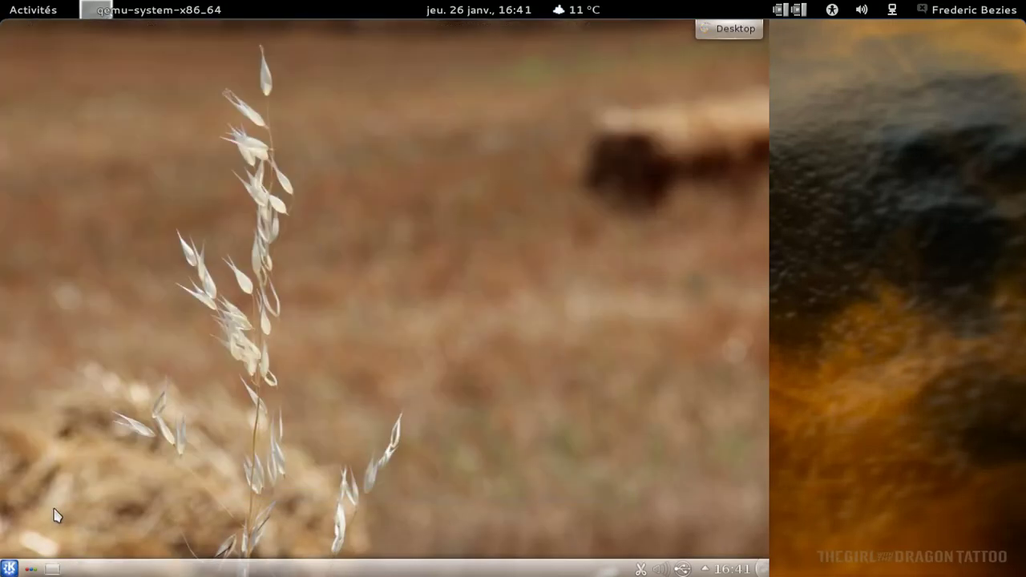
left_click(16, 568)
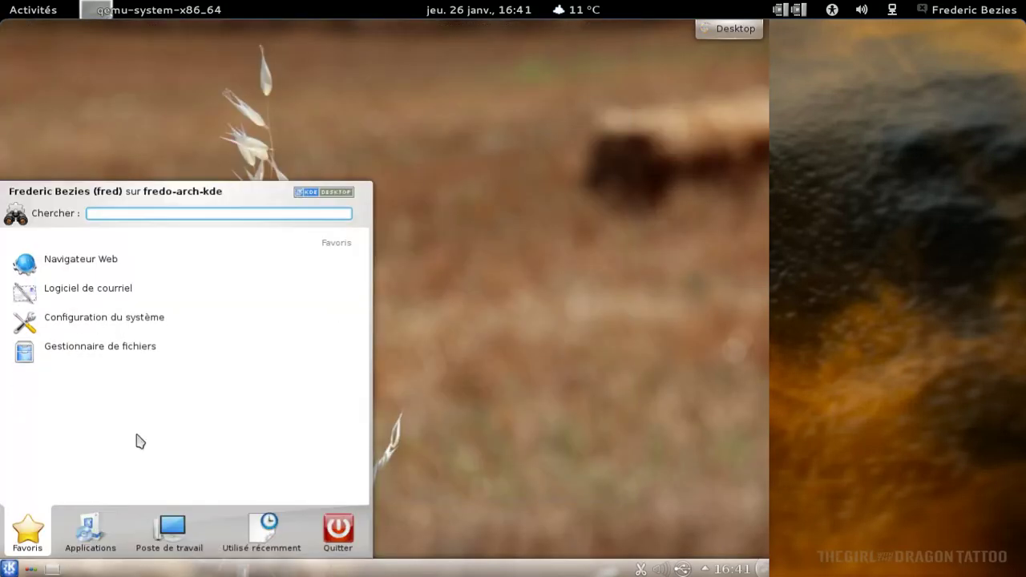
left_click(115, 265)
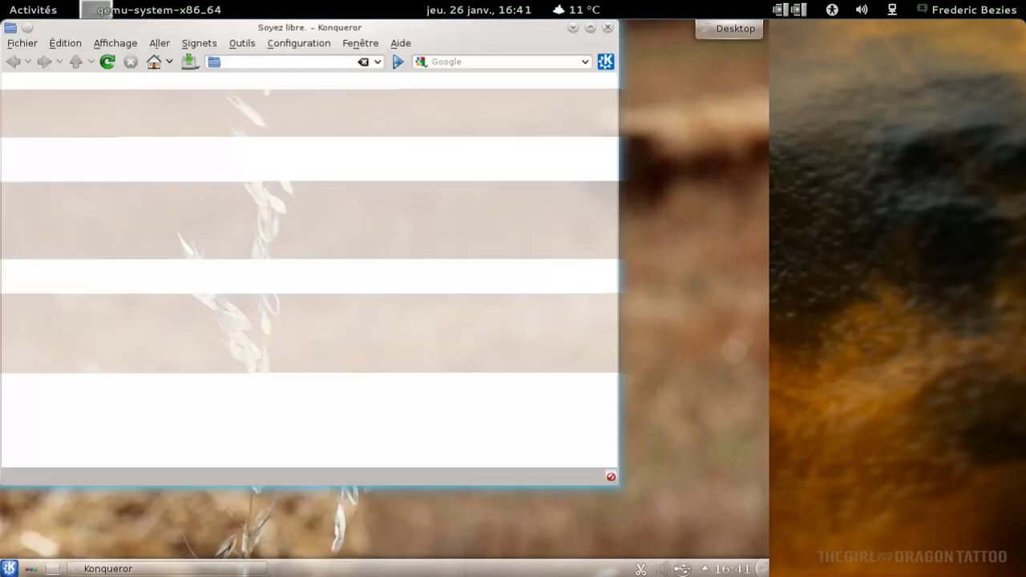
type("html")
key("Return")
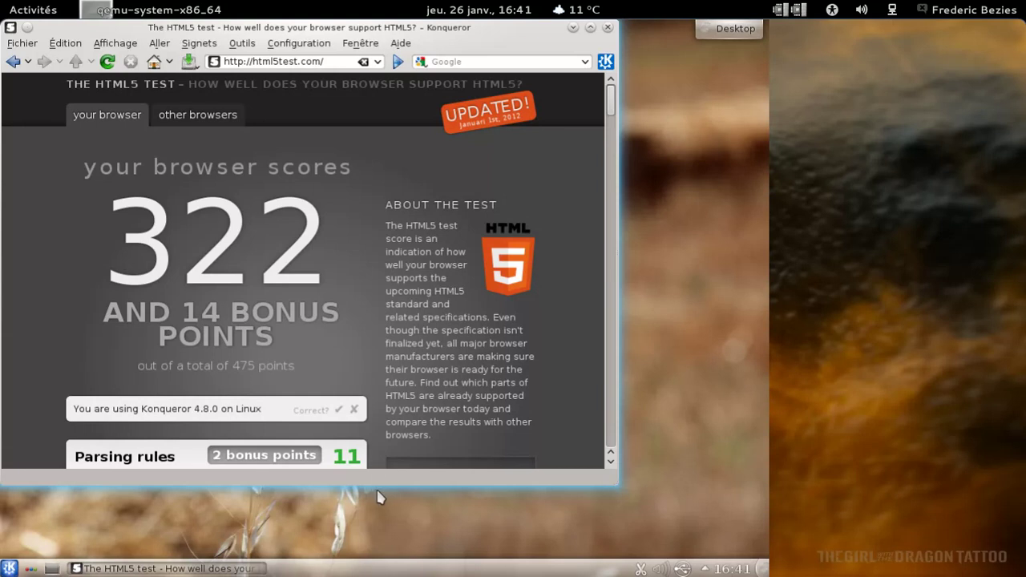
left_click(338, 411)
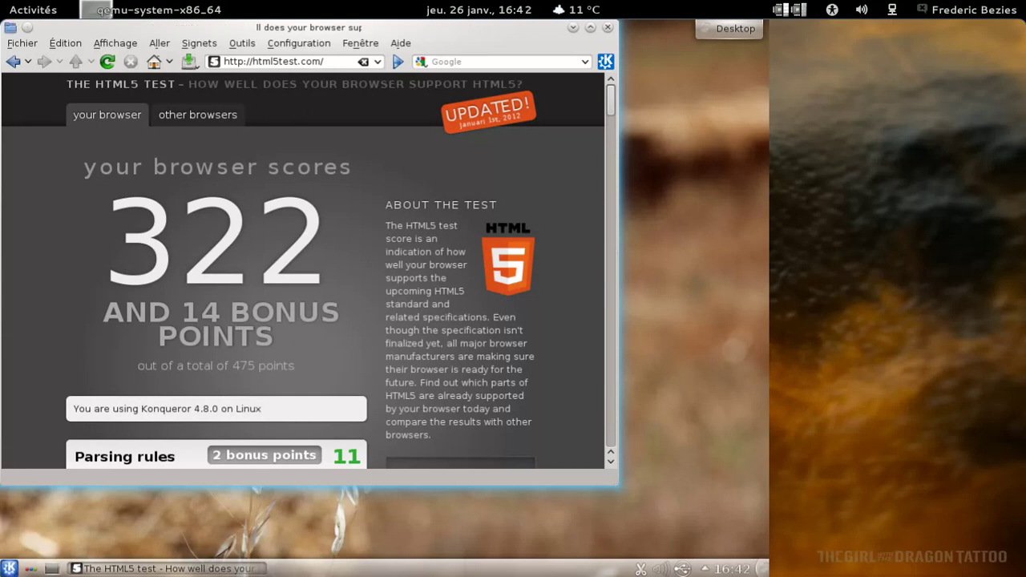
Run the Acid3 test in a new tab for 100/100, then close the tab and Konqueror
key("ctrl+t")
type("aci")
key("Down")
key("Return")
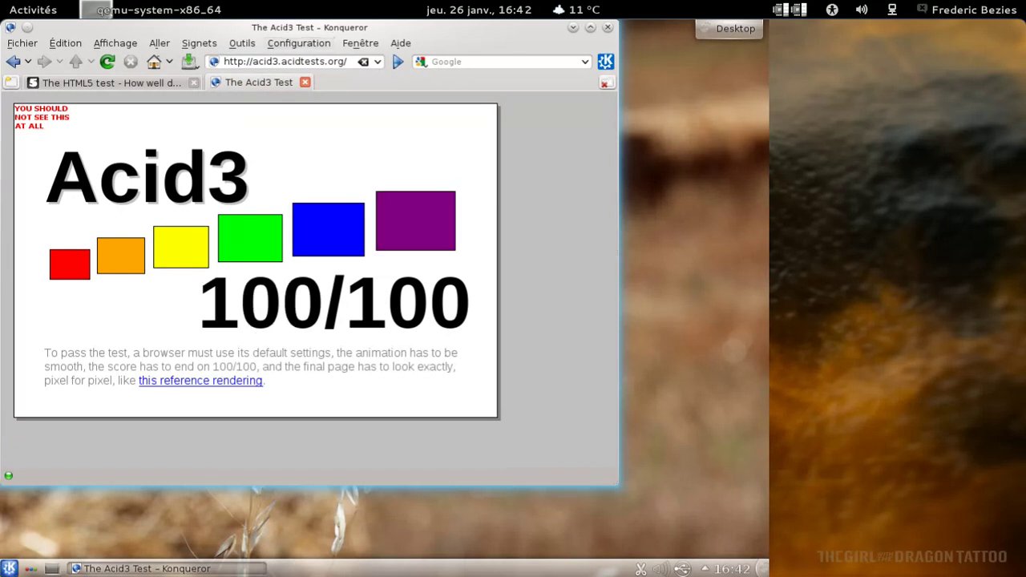
left_click(304, 84)
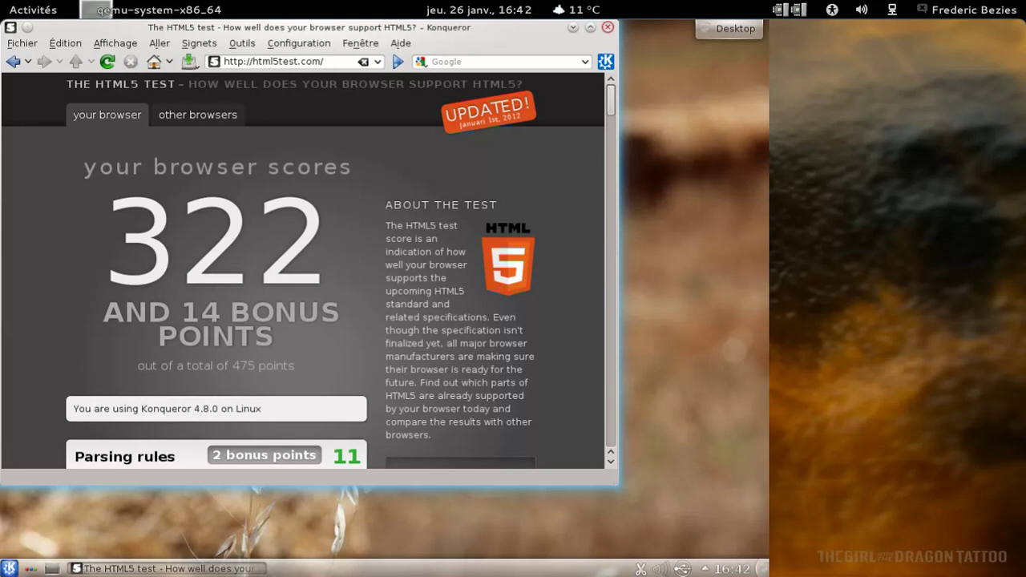
key("ctrl+q")
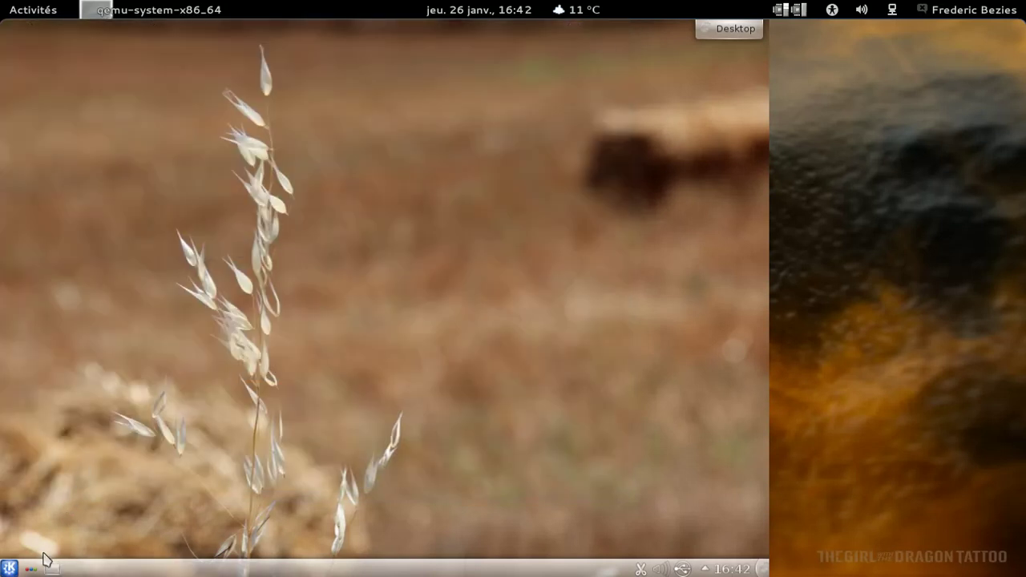
Browse the Bureautique category in the Kickoff application launcher
left_click(9, 568)
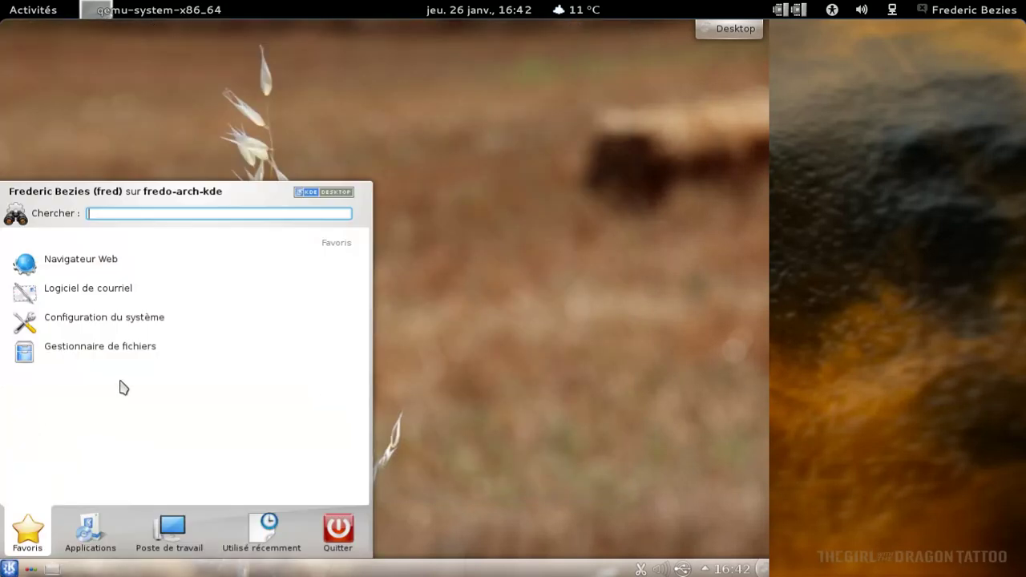
left_click(97, 525)
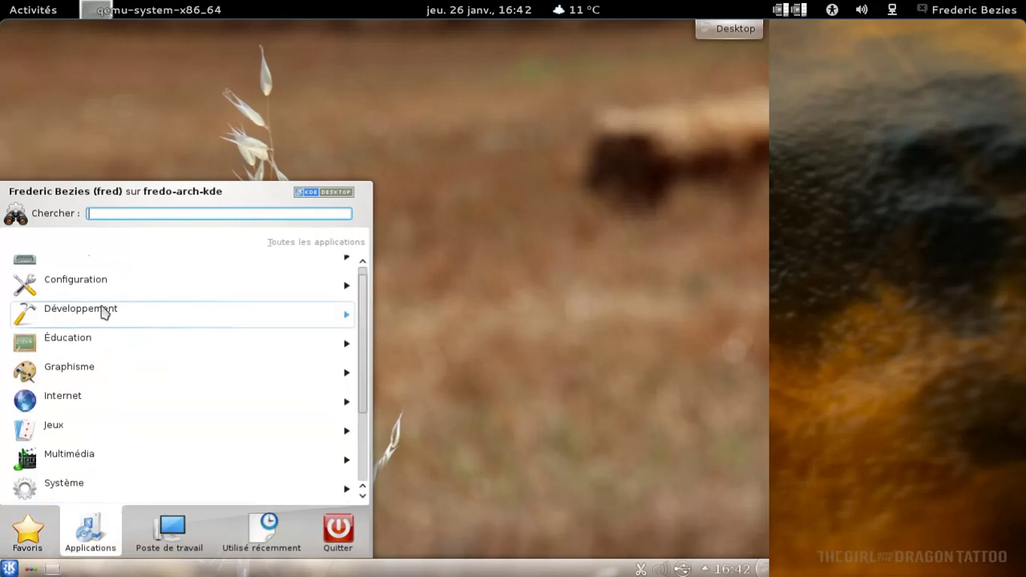
left_click(95, 267)
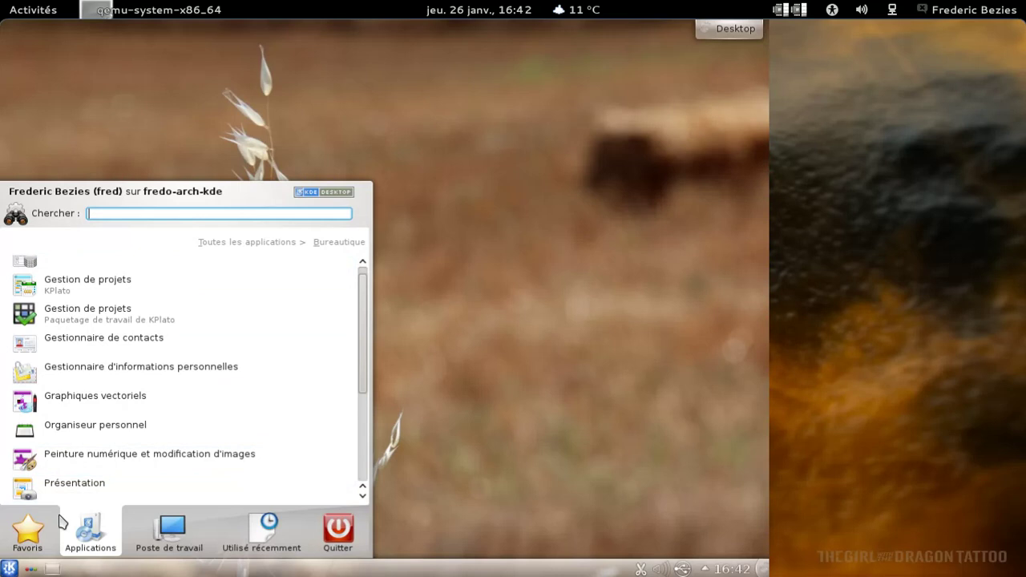
mouse_move(48, 531)
mouse_move(87, 529)
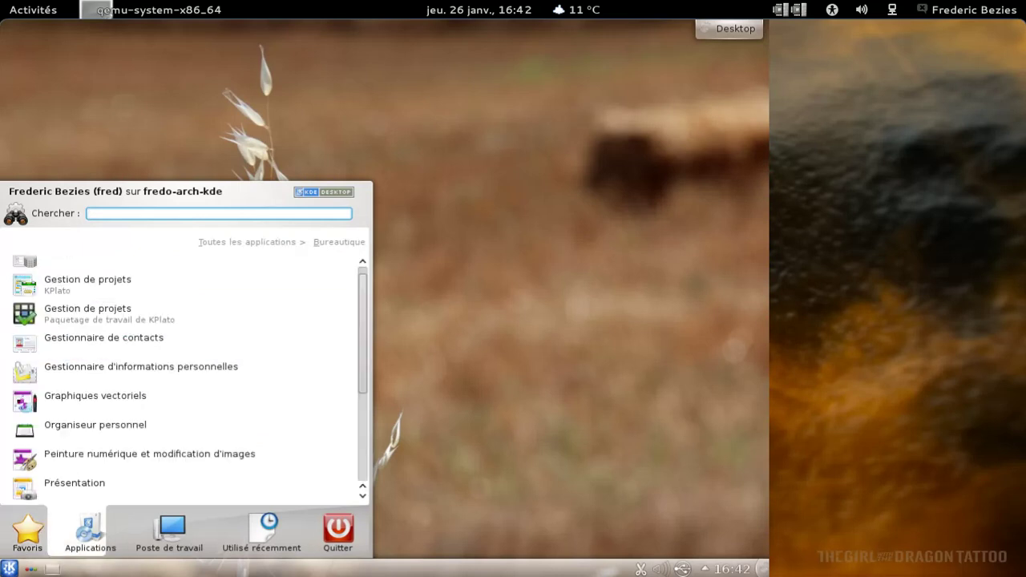
scroll(304, 269, "up", 1)
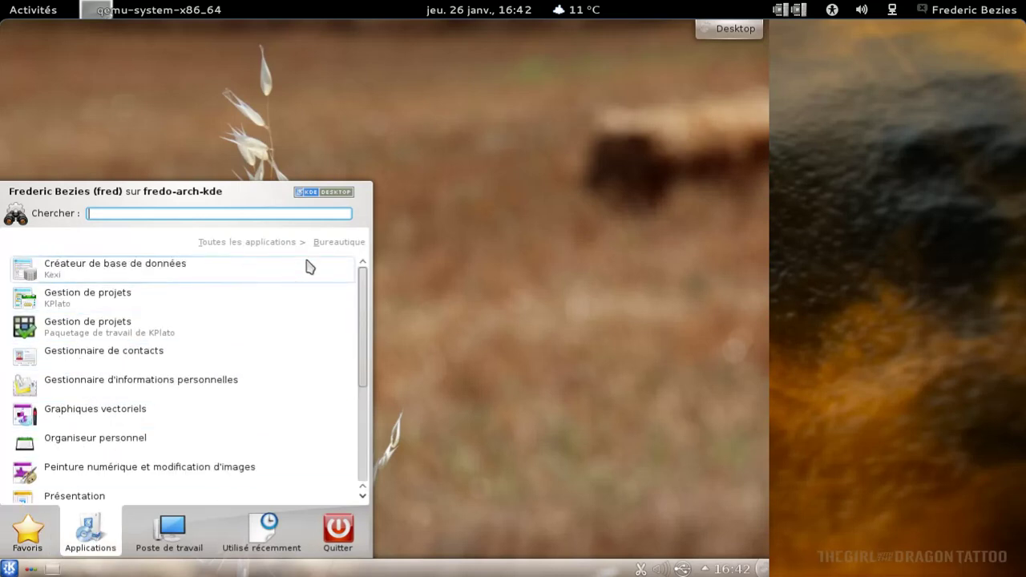
left_click(287, 243)
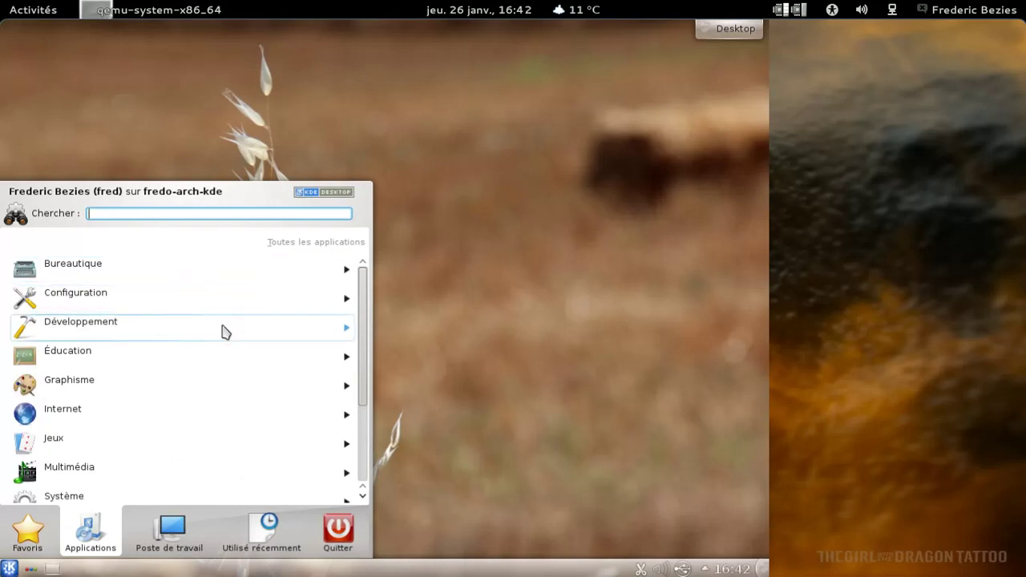
Browse Éducation > Langues and Multimédia, then start searching the launcher for 'terminal'
left_click(206, 358)
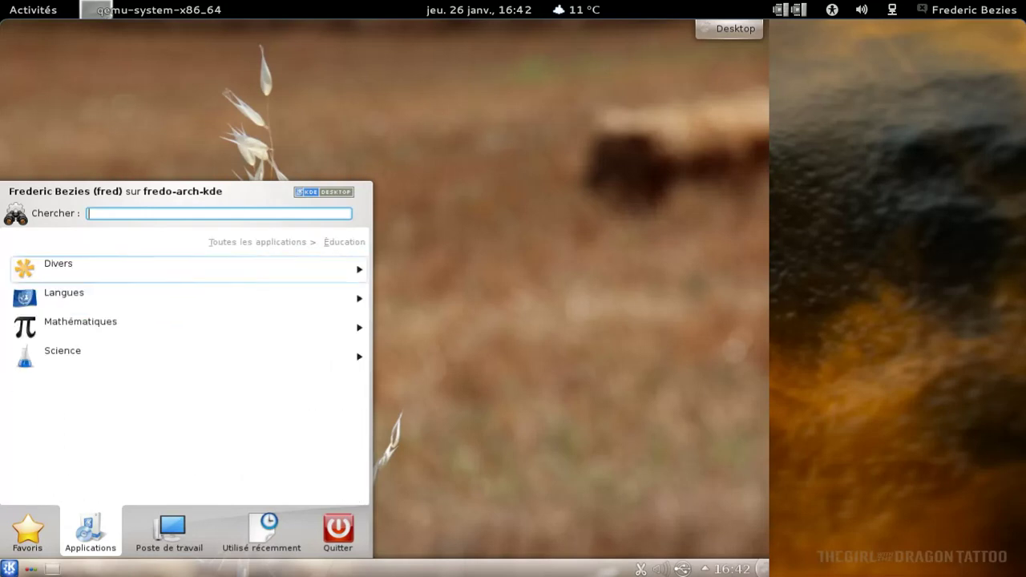
left_click(181, 297)
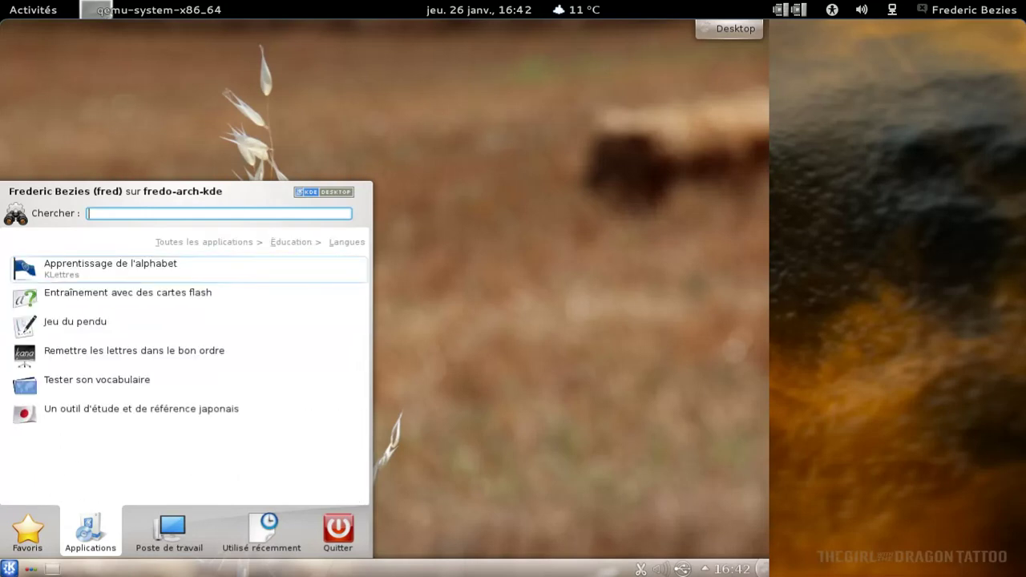
left_click(209, 242)
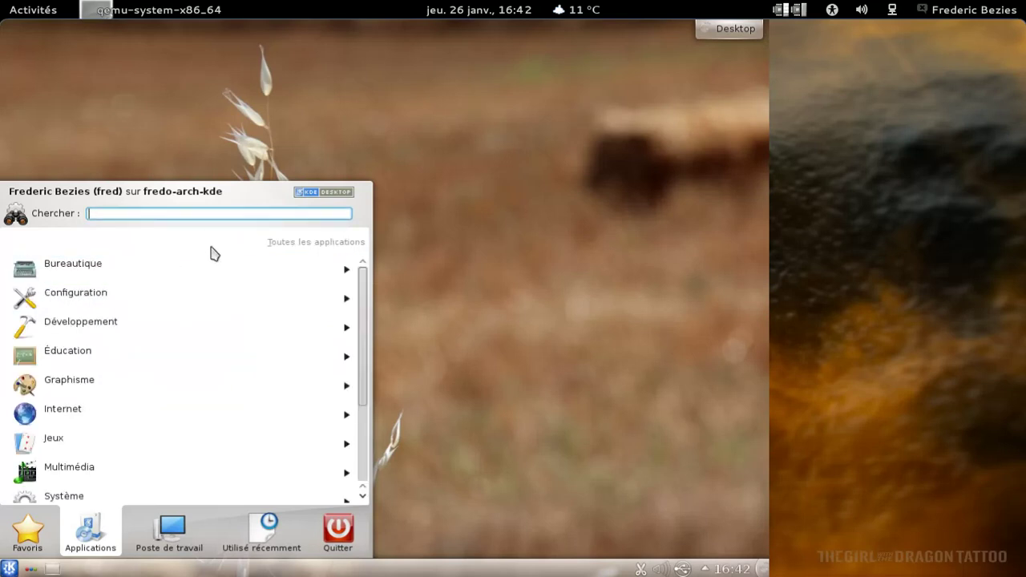
scroll(234, 293, "down", 3)
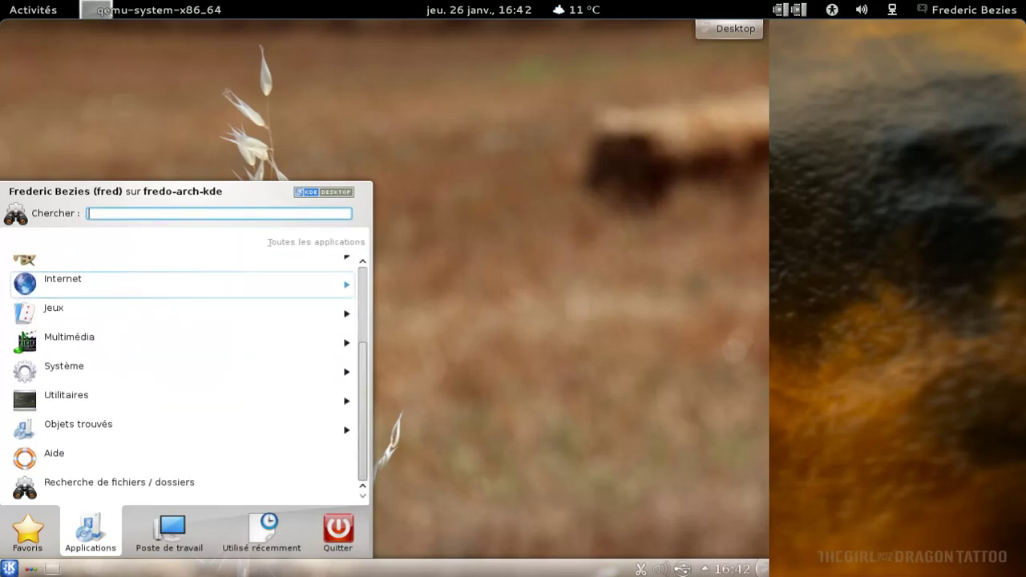
left_click(132, 347)
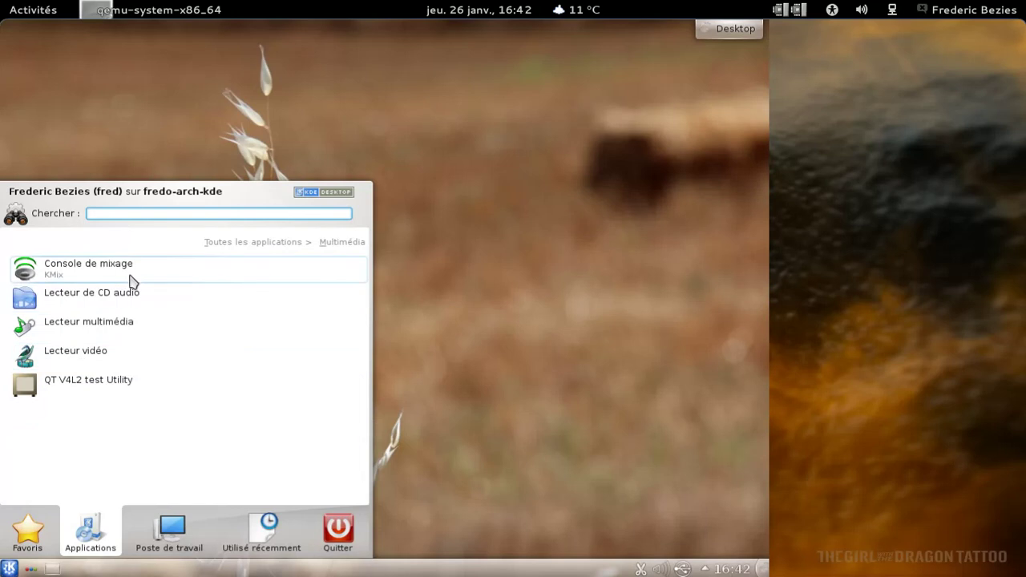
left_click(24, 551)
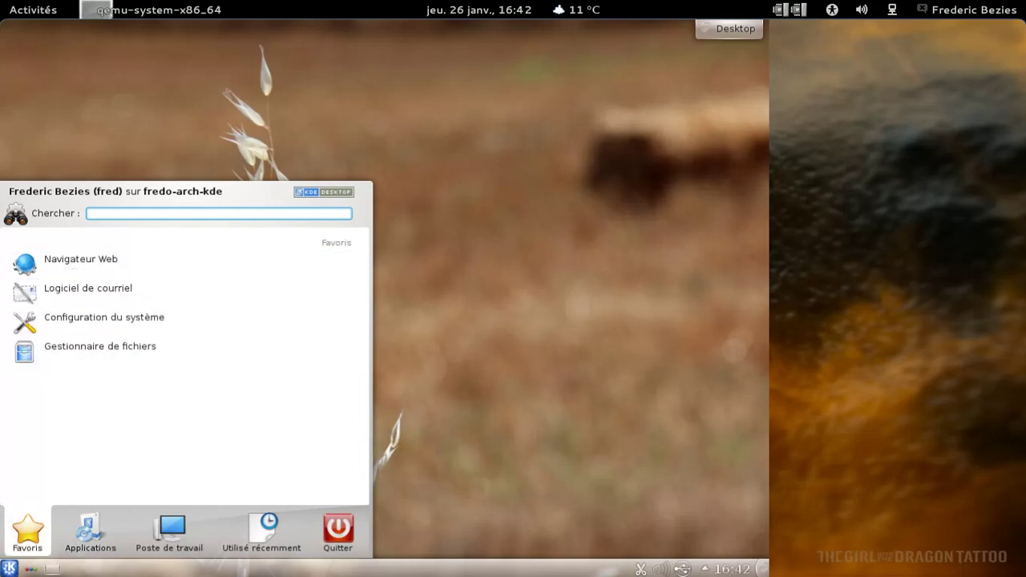
type("terminal")
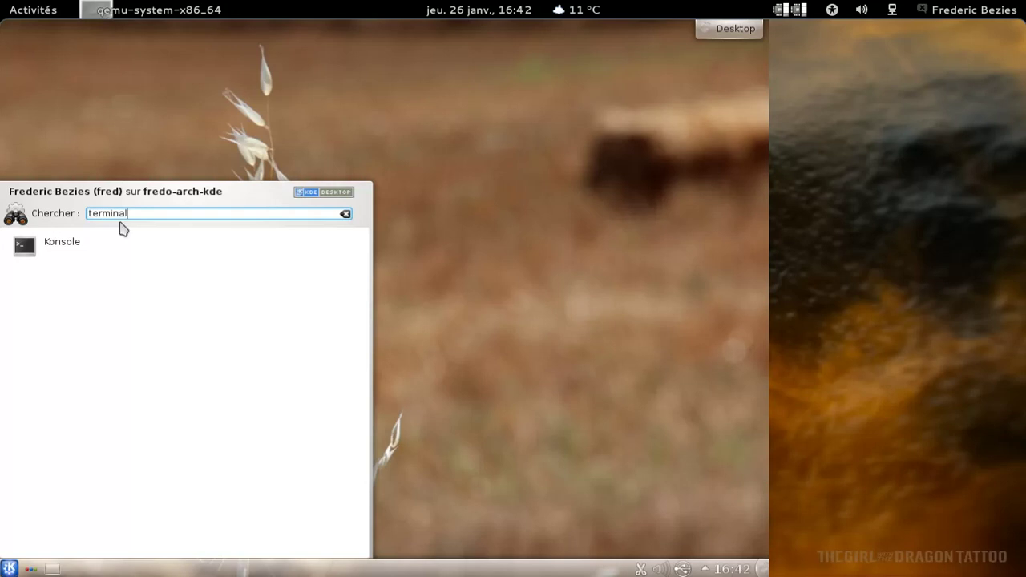
In Konsole, run uname -a and start installing Amarok with yaourt, then open the desktop toolbox
left_click(36, 246)
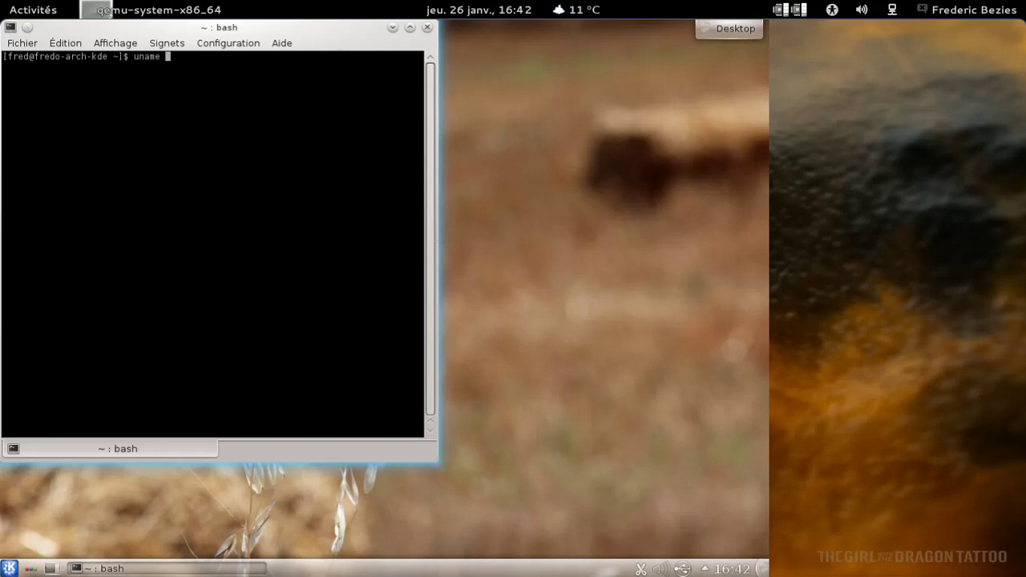
key("Return")
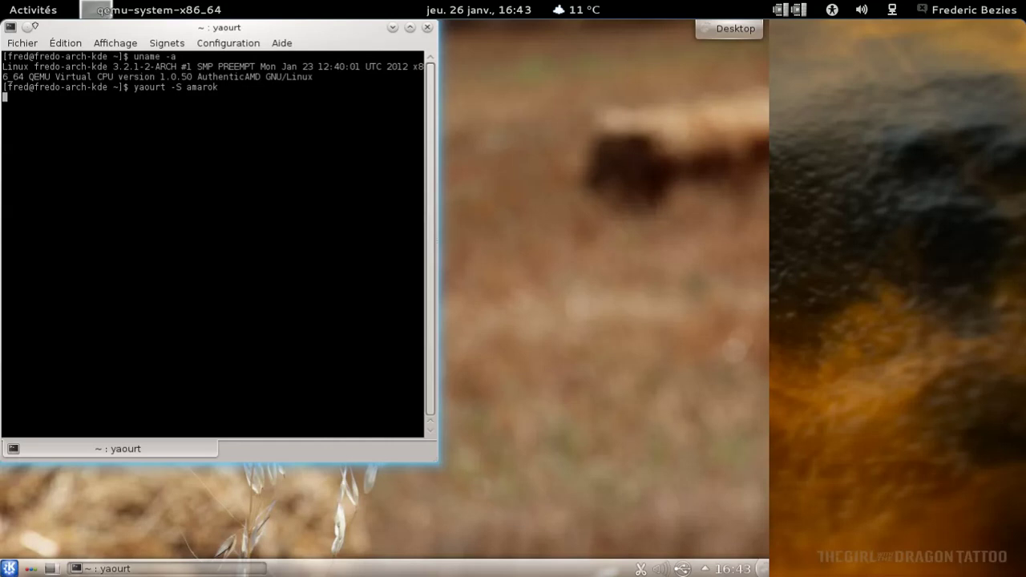
left_click_drag(240, 27, 418, 82)
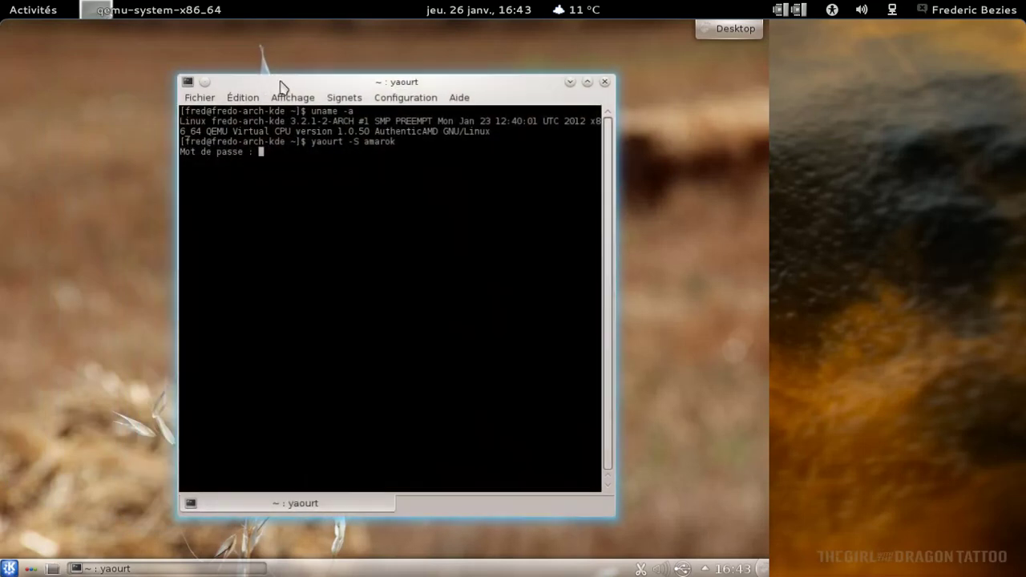
key("Return")
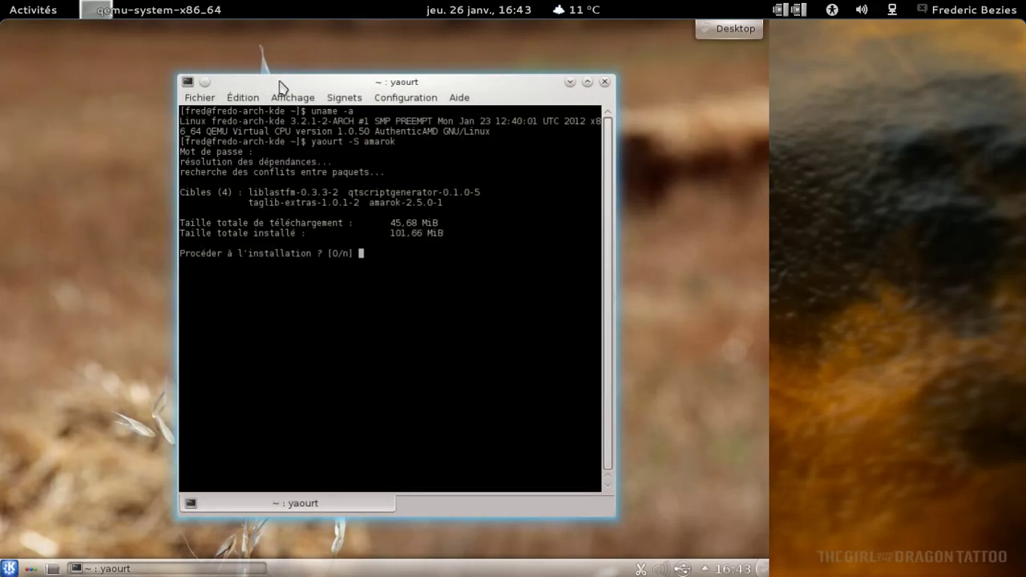
key("Return")
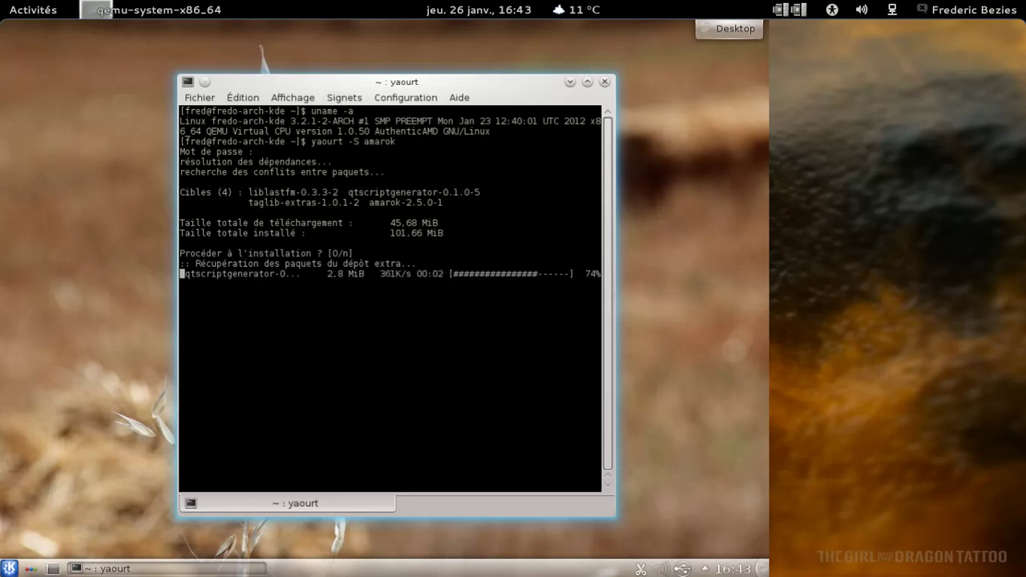
left_click(730, 29)
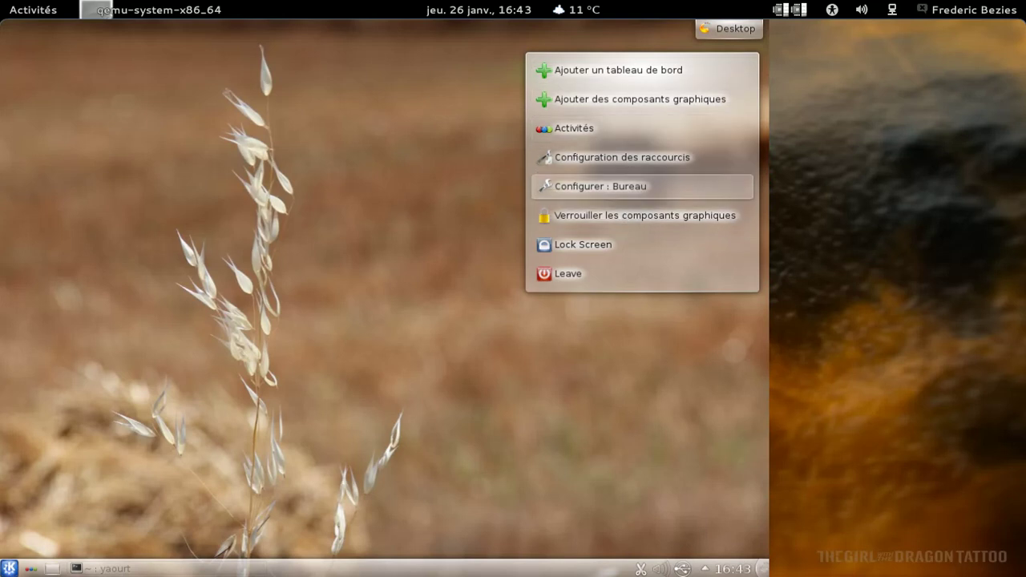
Open the desktop settings and apply the Blue Wood wallpaper
left_click(600, 186)
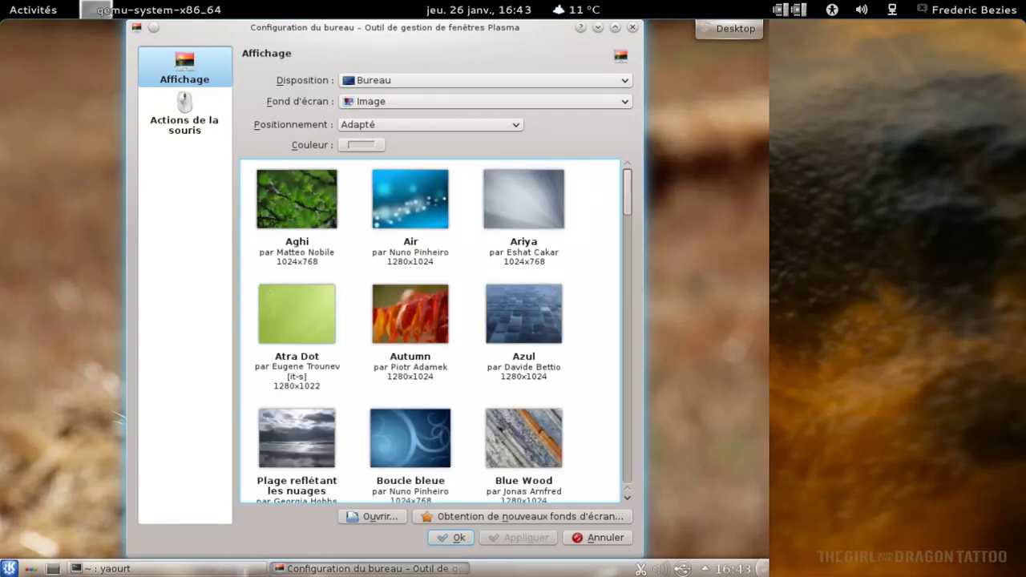
scroll(633, 221, "down", 1)
scroll(633, 225, "down", 5)
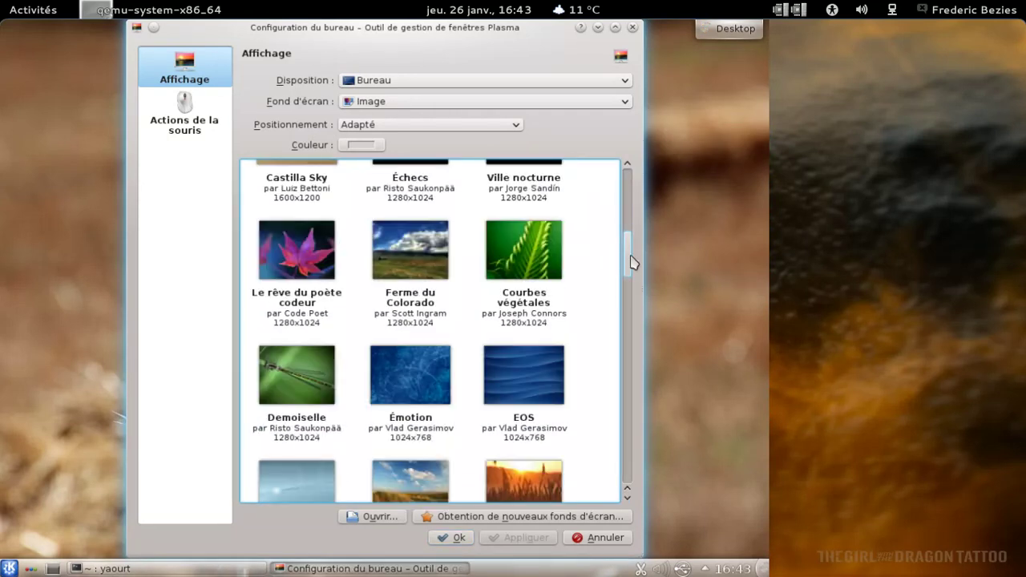
scroll(632, 262, "up", 2)
left_click(499, 189)
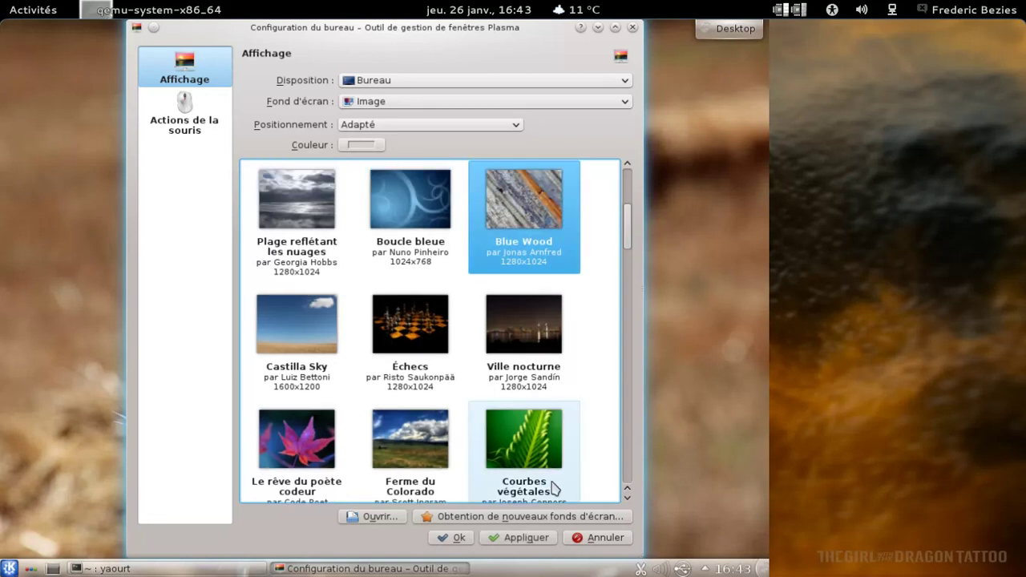
left_click(526, 538)
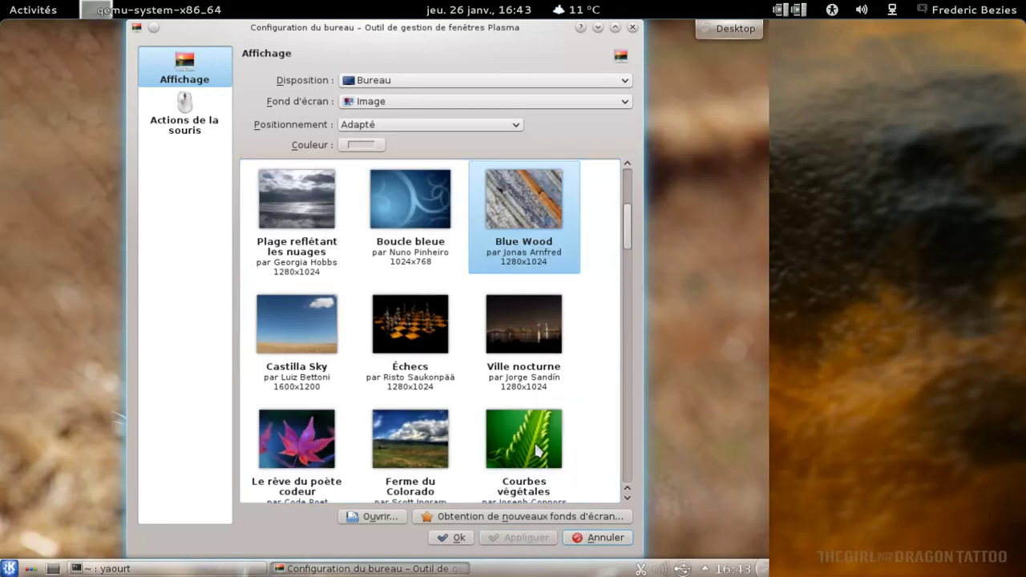
Switch the wallpaper to Marée haute, apply it and close the settings
scroll(550, 414, "down", 5)
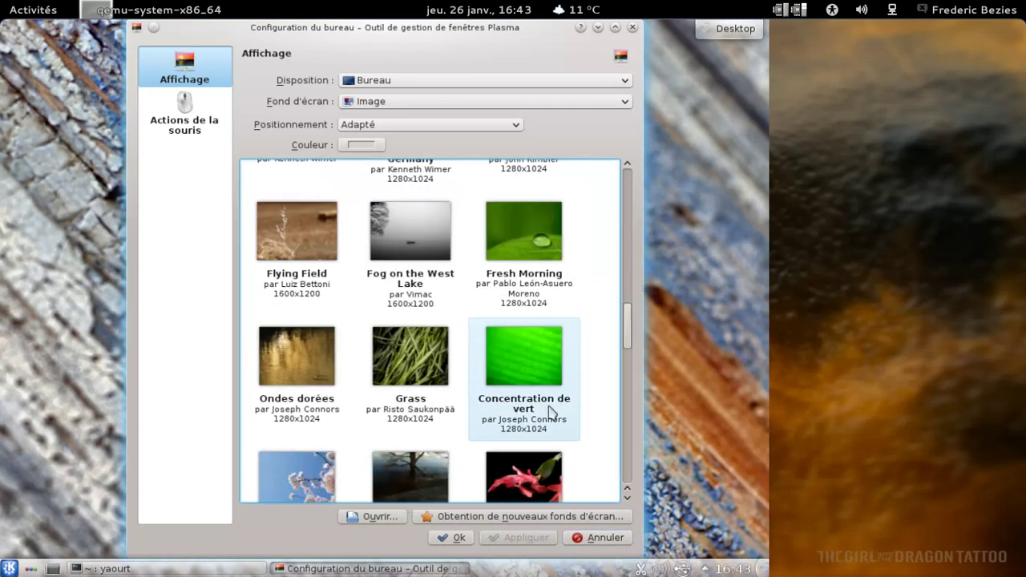
scroll(550, 414, "down", 10)
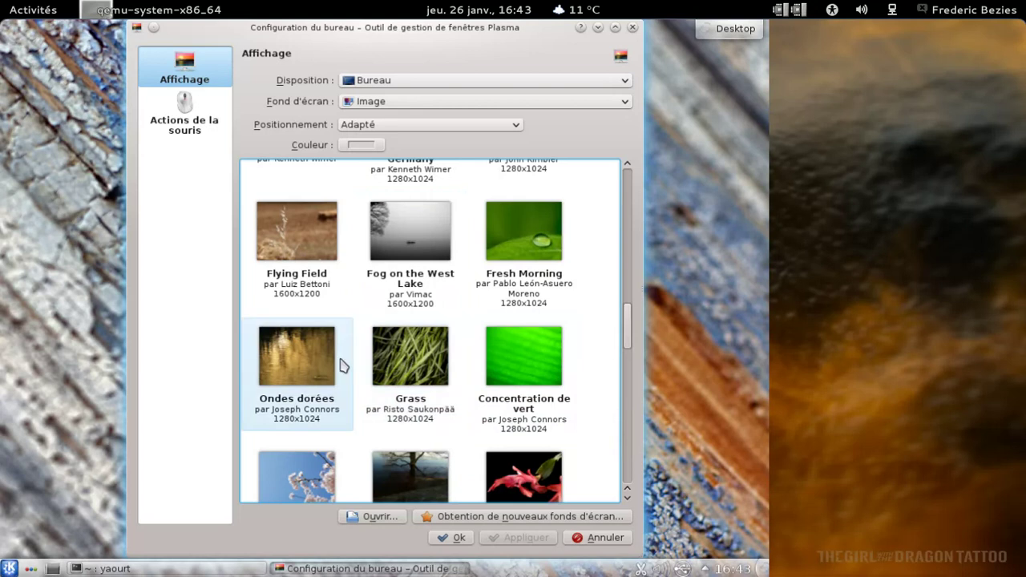
scroll(408, 366, "up", 3)
scroll(408, 367, "down", 3)
scroll(396, 360, "down", 3)
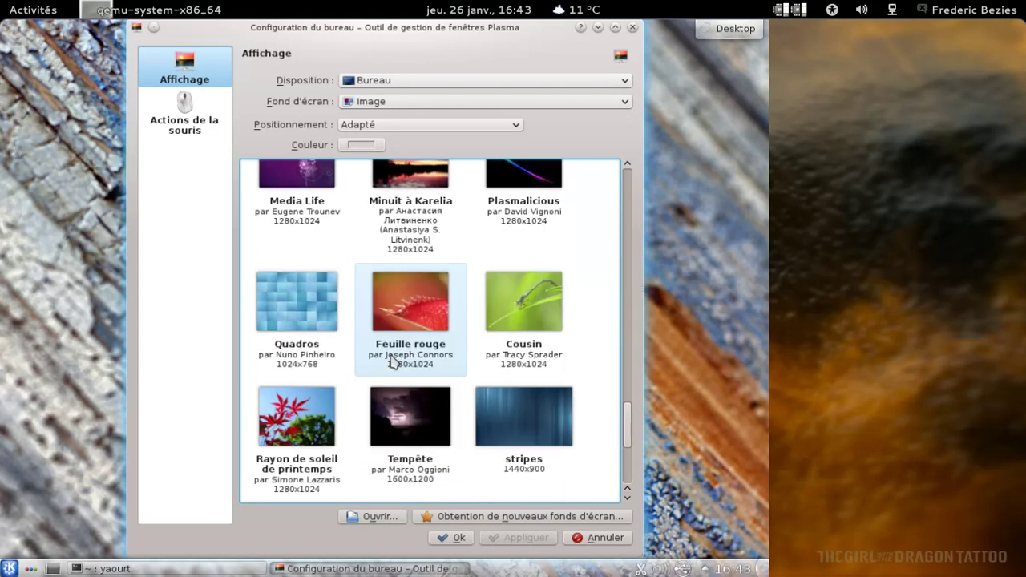
scroll(417, 411, "up", 2)
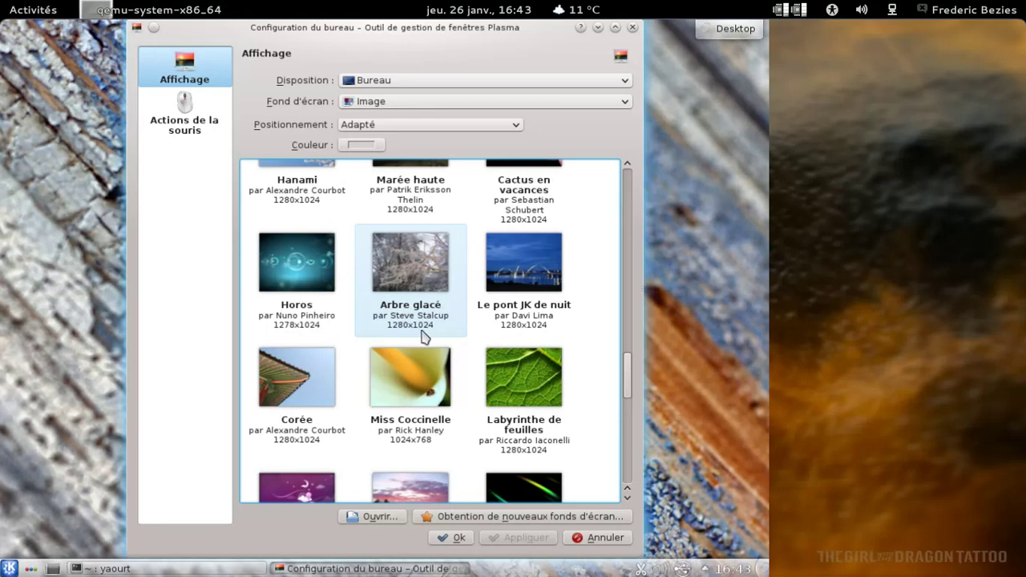
scroll(424, 337, "down", 3)
scroll(428, 325, "up", 3)
left_click(419, 210)
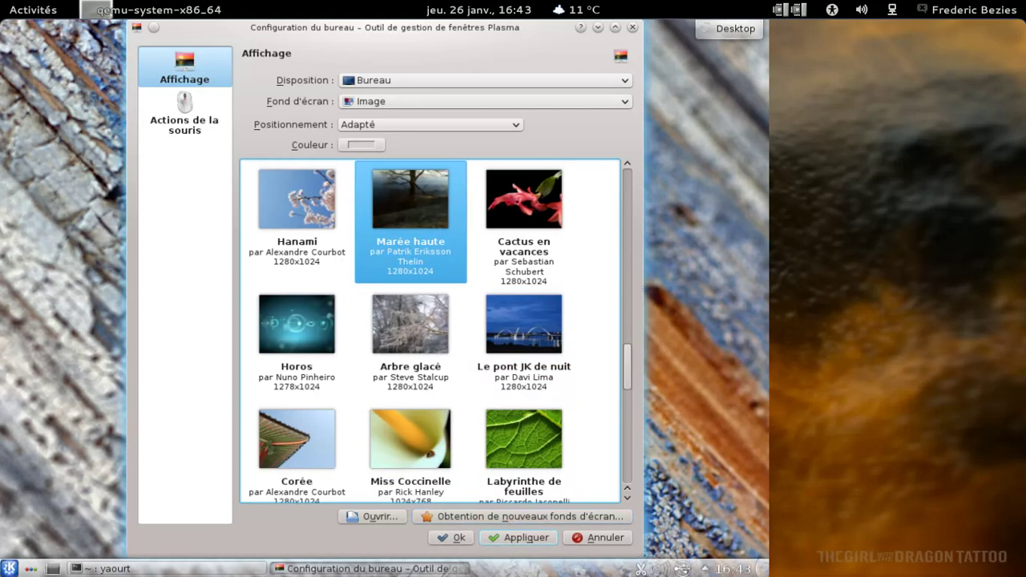
left_click(517, 539)
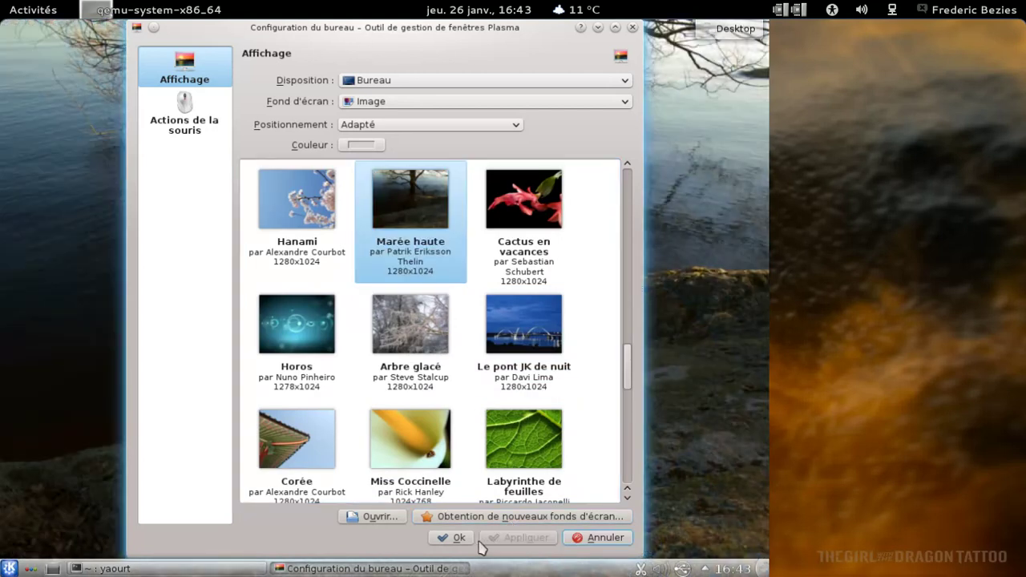
left_click(454, 538)
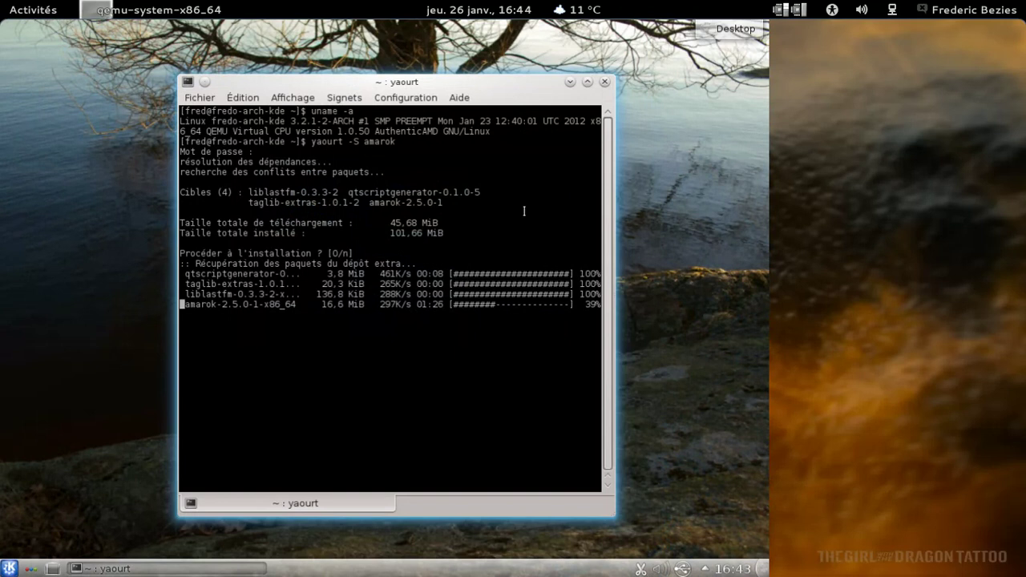
Move the Konsole window up and left, then minimize it to reveal the new wallpaper
left_click_drag(513, 81, 464, 53)
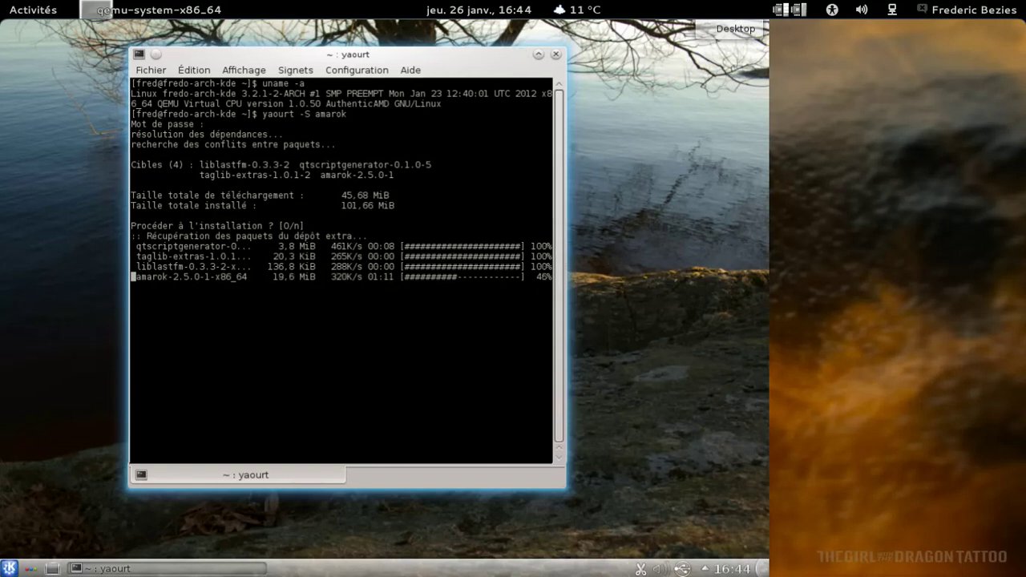
left_click(520, 53)
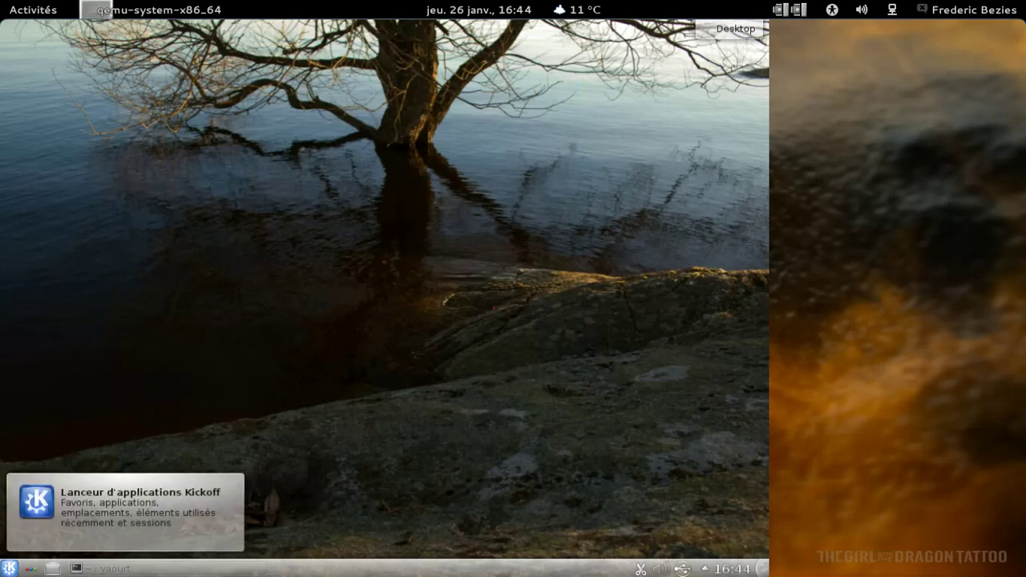
Browse the Utilitaires category in the Kickoff application menu
left_click(10, 569)
mouse_move(112, 533)
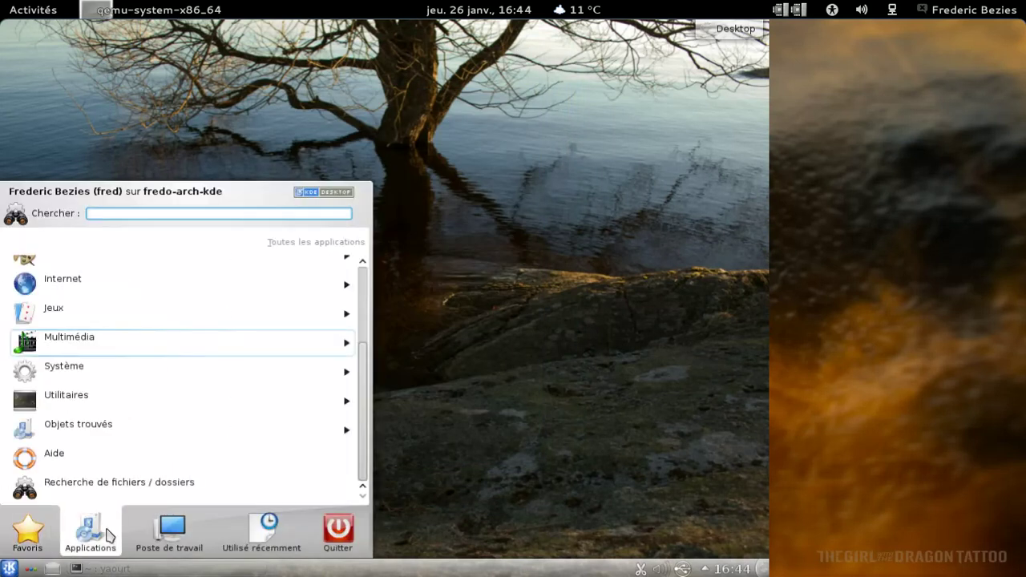
left_click(66, 395)
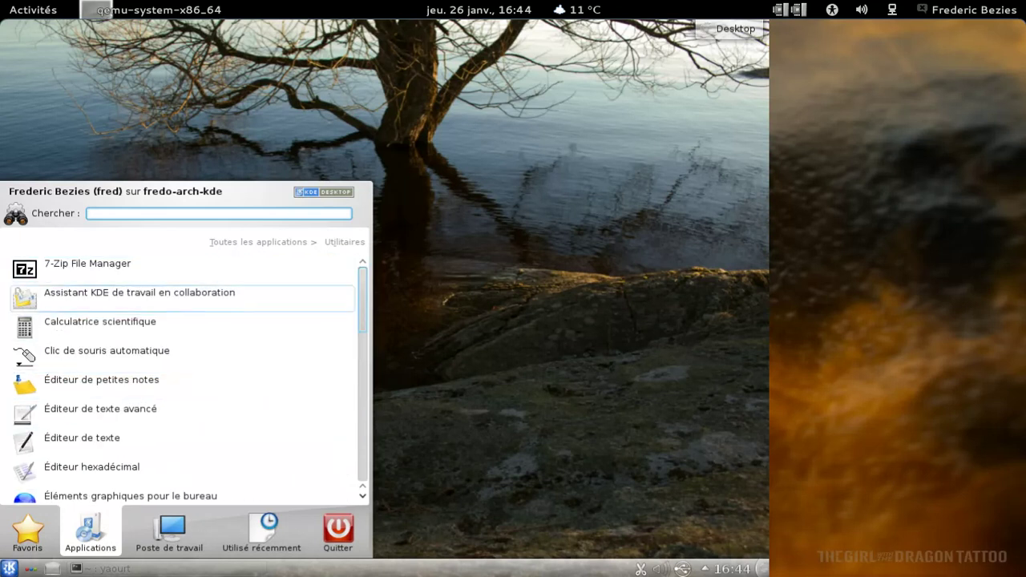
scroll(184, 377, "down", 3)
scroll(369, 457, "down", 5)
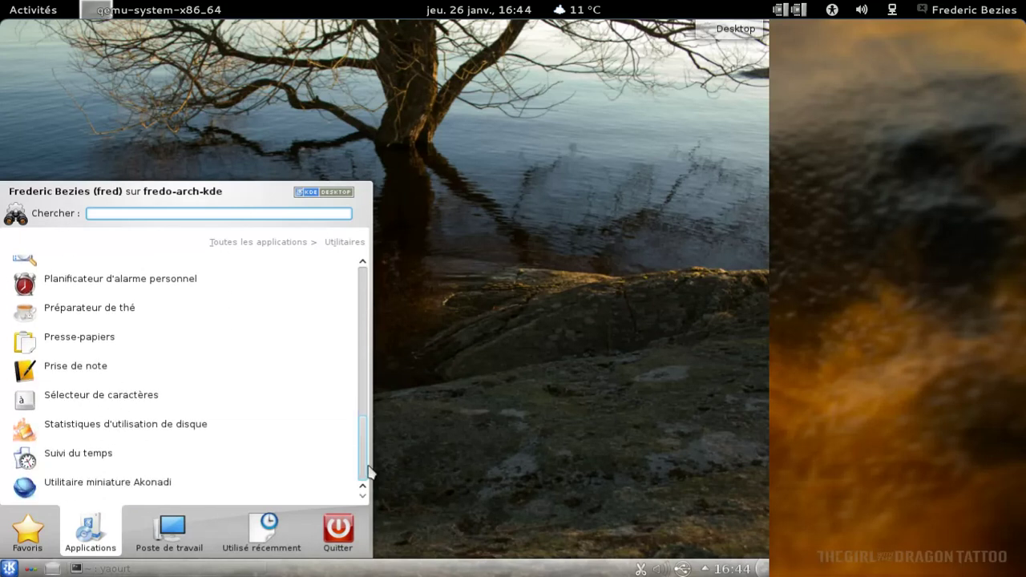
Glance over the other Kickoff tabs, restore the yaourt terminal, and reopen Kickoff
mouse_move(190, 543)
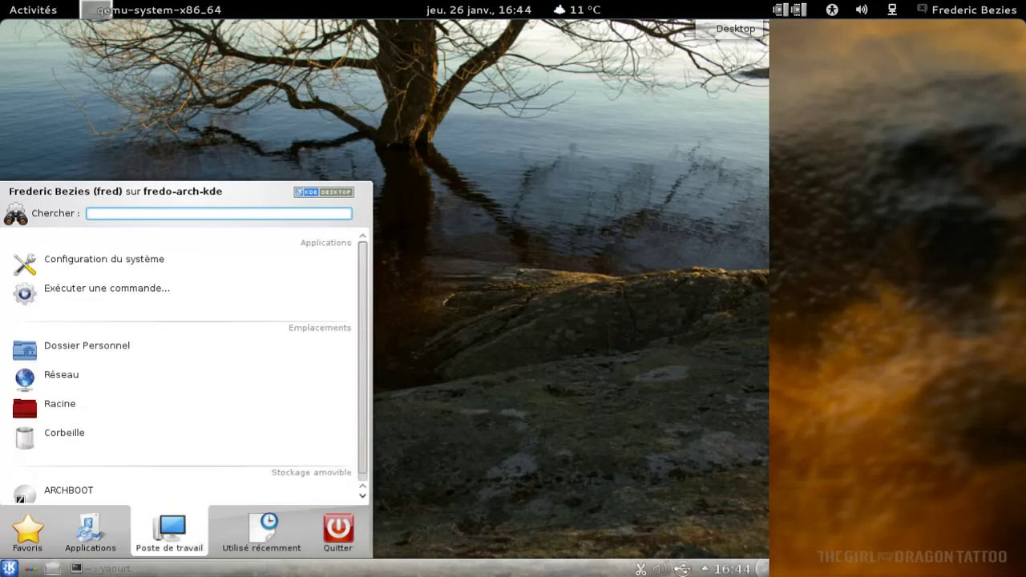
mouse_move(241, 544)
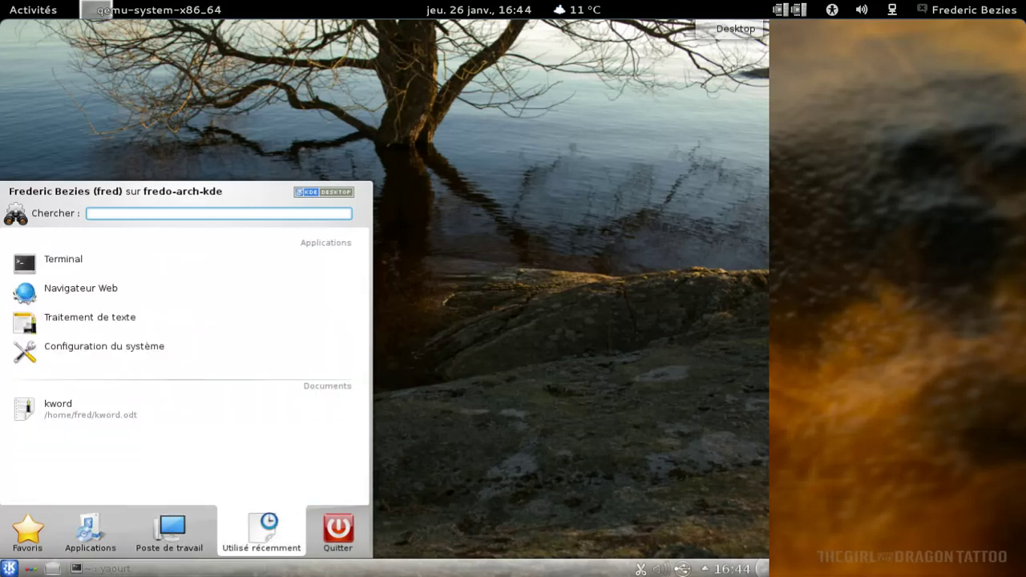
mouse_move(158, 544)
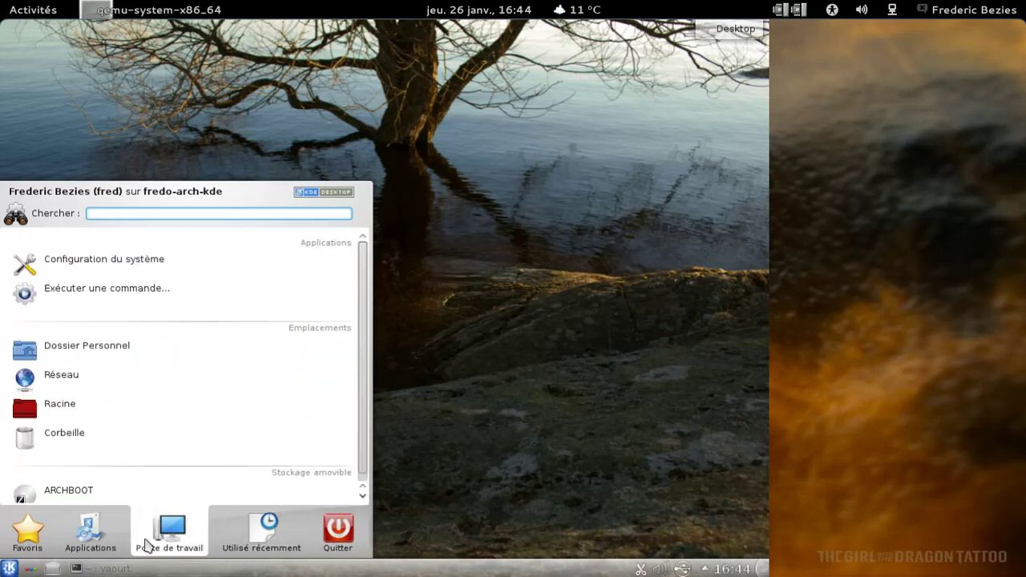
left_click(112, 569)
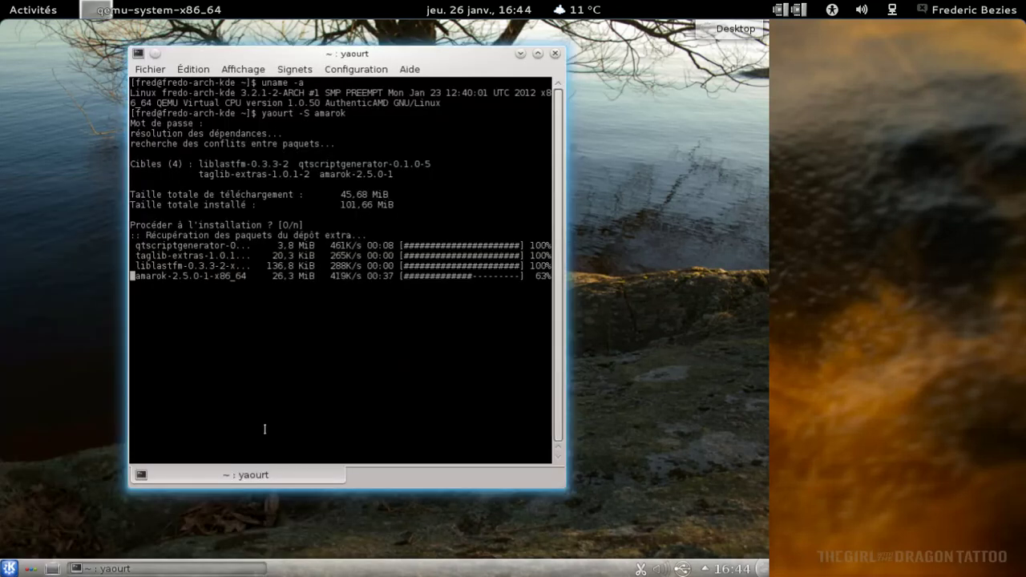
left_click(10, 568)
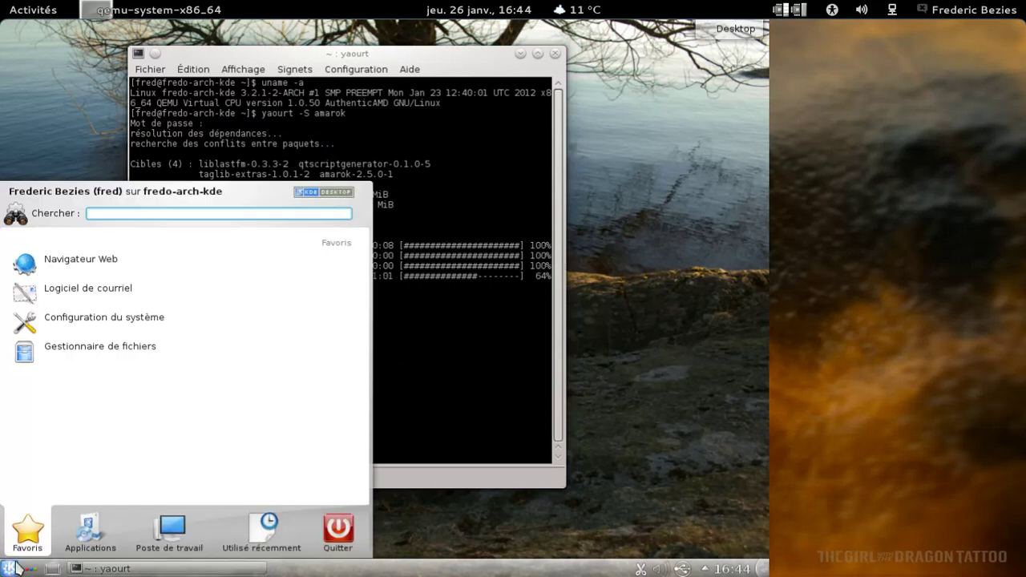
In Configuration du système, view Effets de bureau's Tous les effets and Options avancées, then quit unchanged
left_click(85, 333)
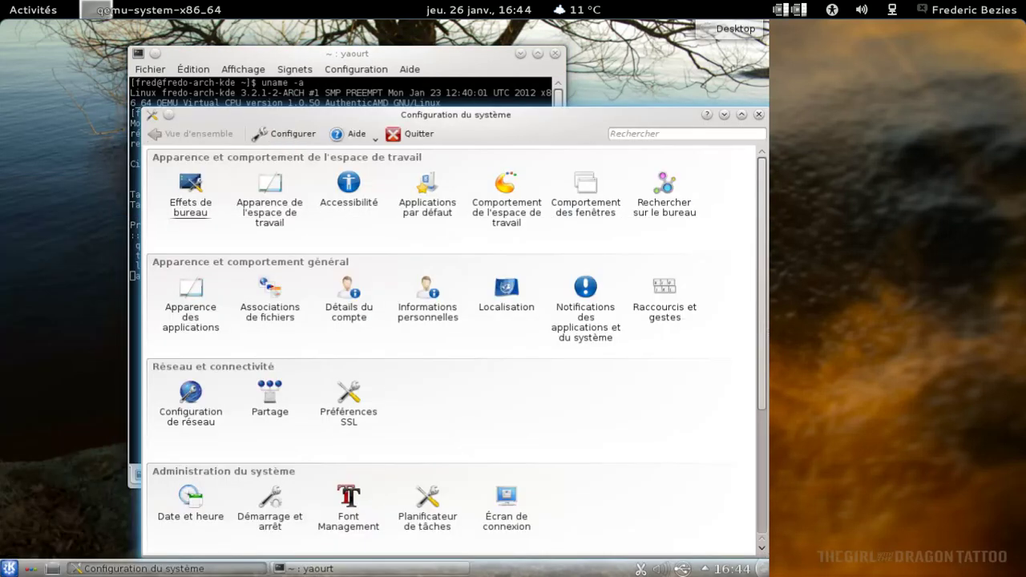
left_click(190, 191)
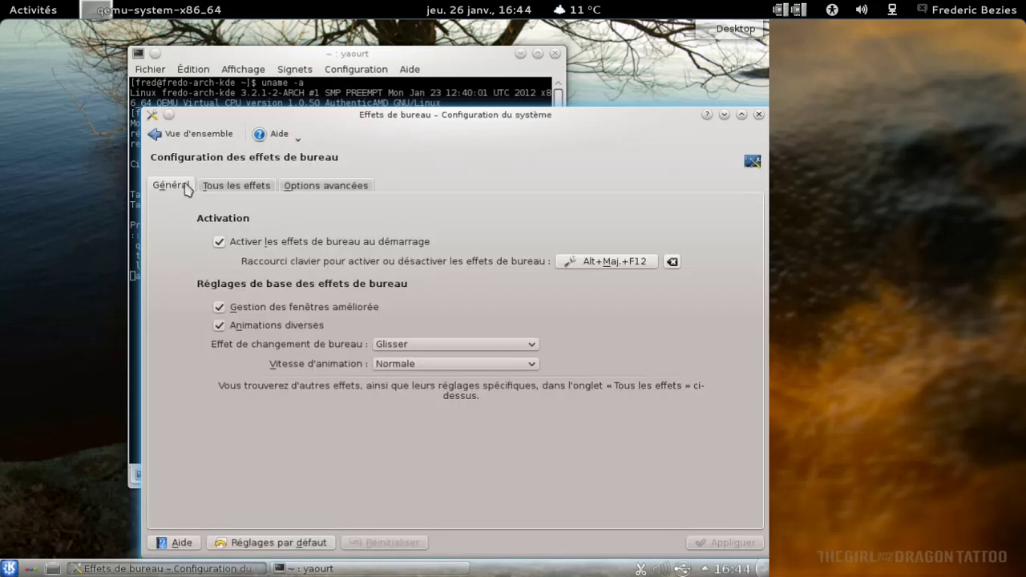
left_click(264, 187)
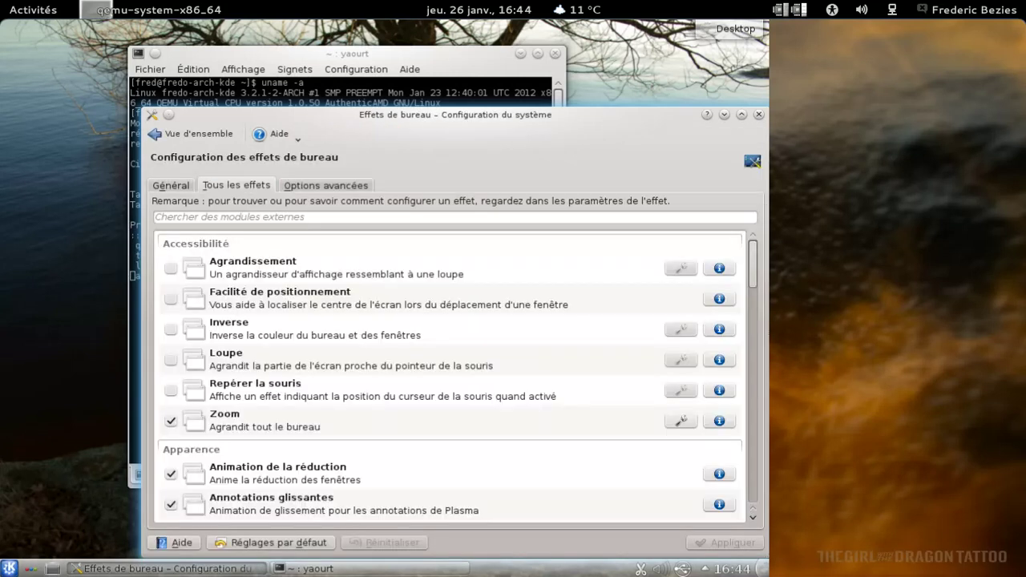
left_click(335, 191)
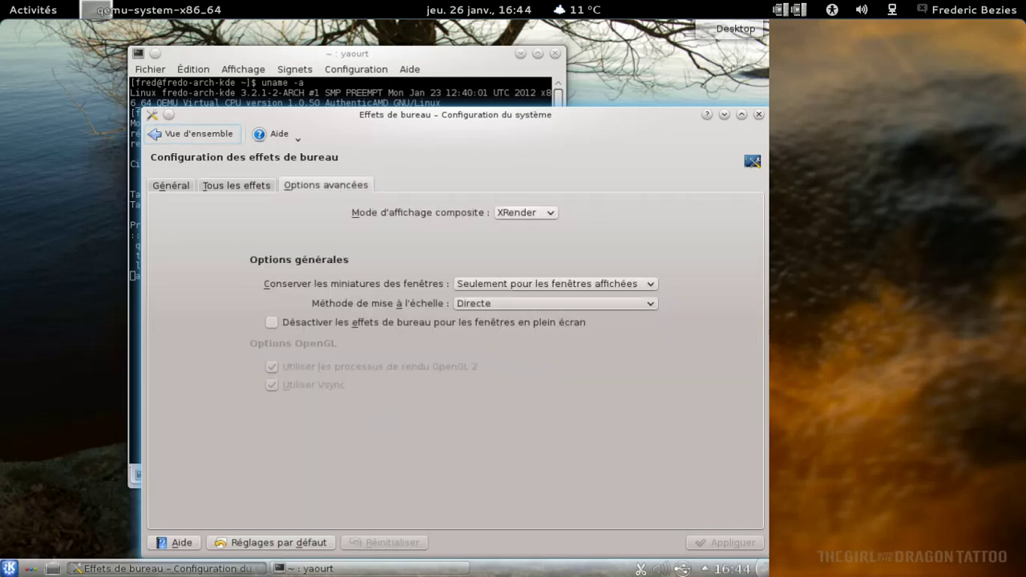
left_click(192, 134)
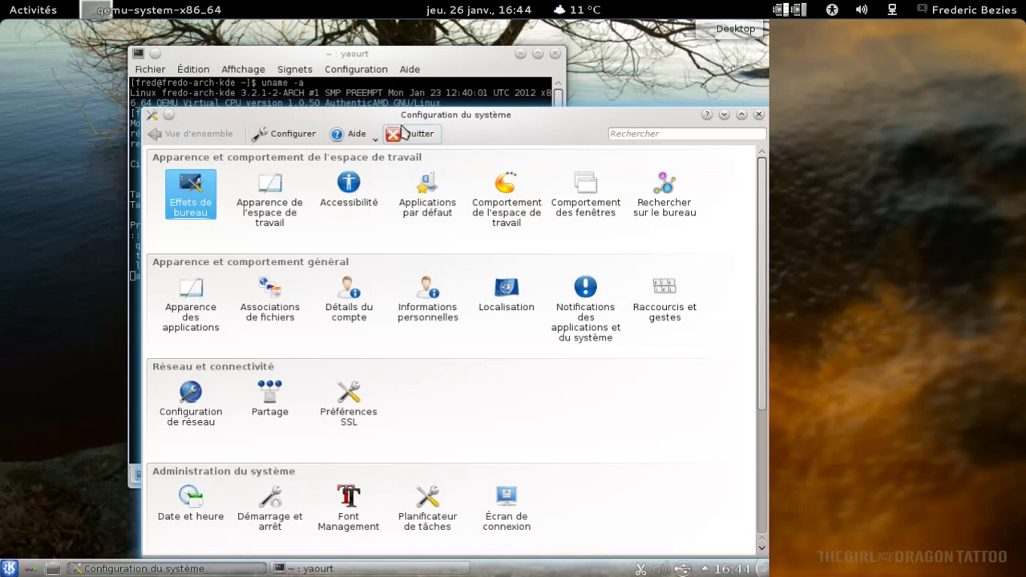
left_click_drag(455, 120, 397, 77)
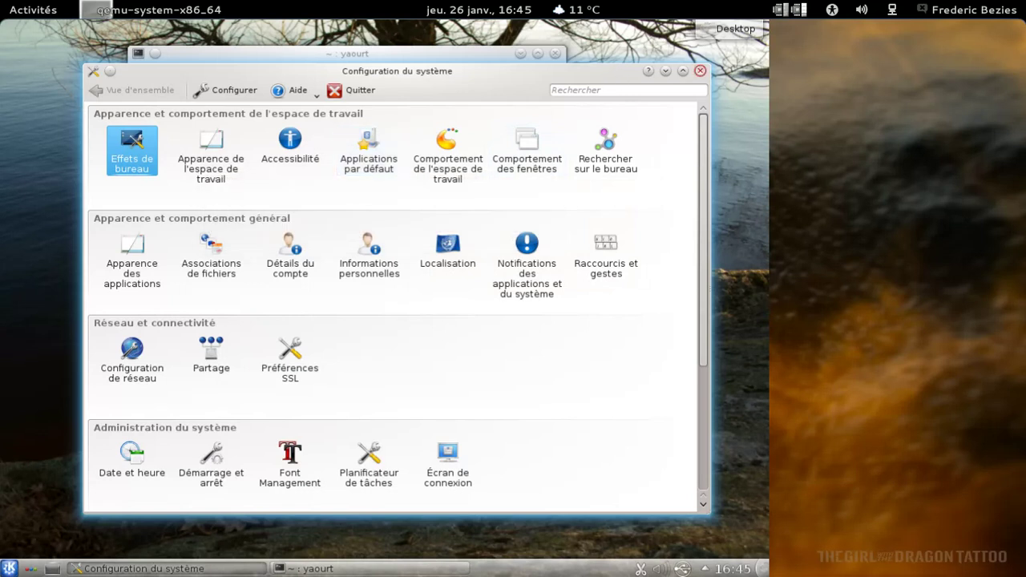
left_click(700, 71)
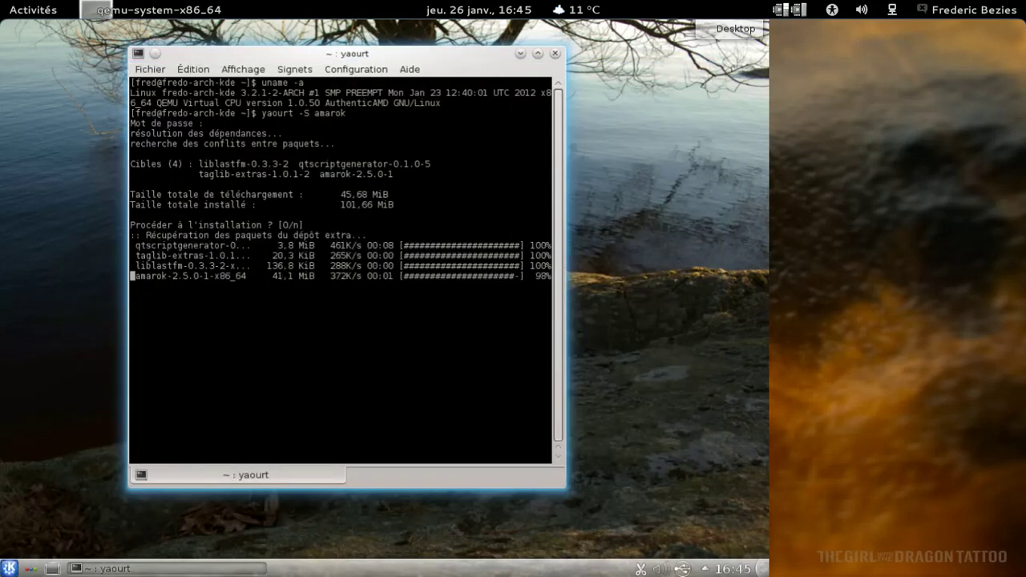
While amarok finishes installing, open the hidden system-tray items and the Master volume popup
left_click(705, 568)
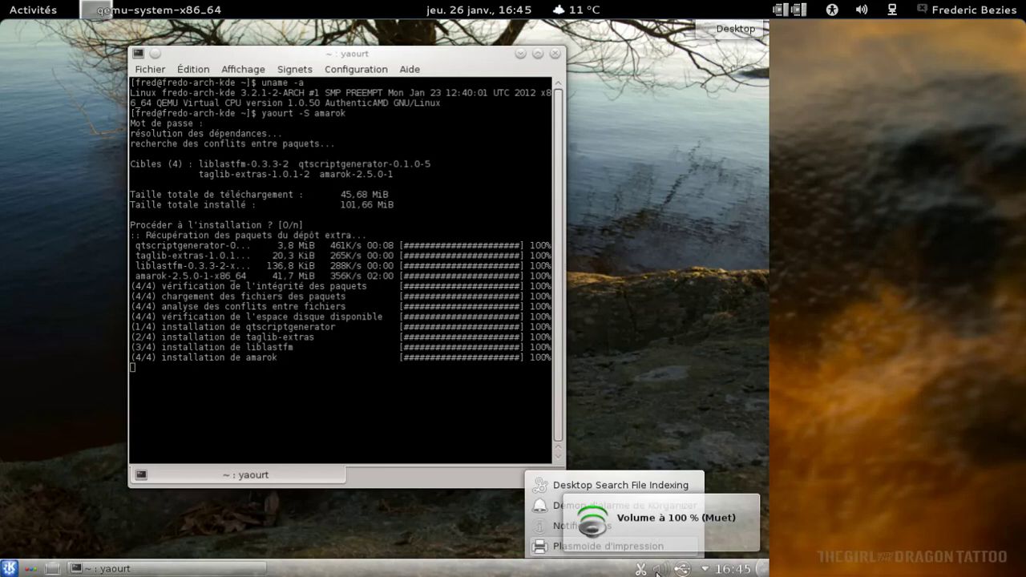
left_click(656, 570)
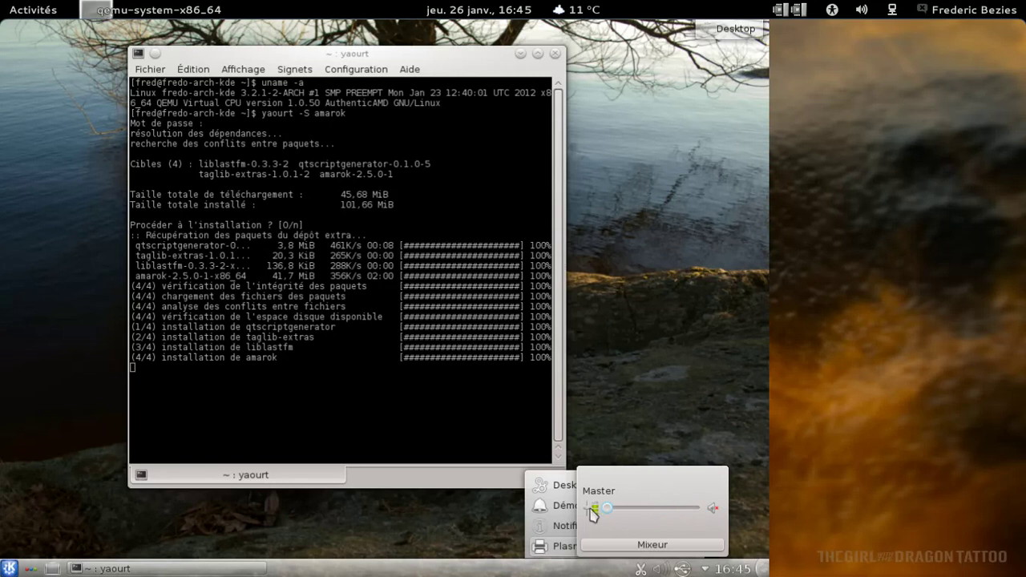
In the full KMix mixer, raise the Ensoniq Master volume to maximum and adjust PCM
left_click(652, 544)
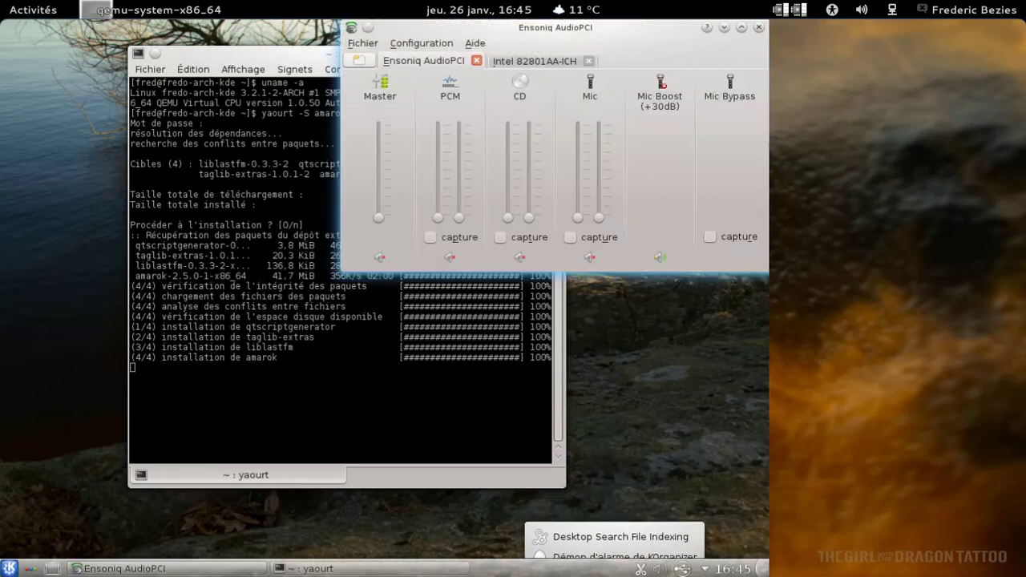
left_click_drag(378, 216, 379, 126)
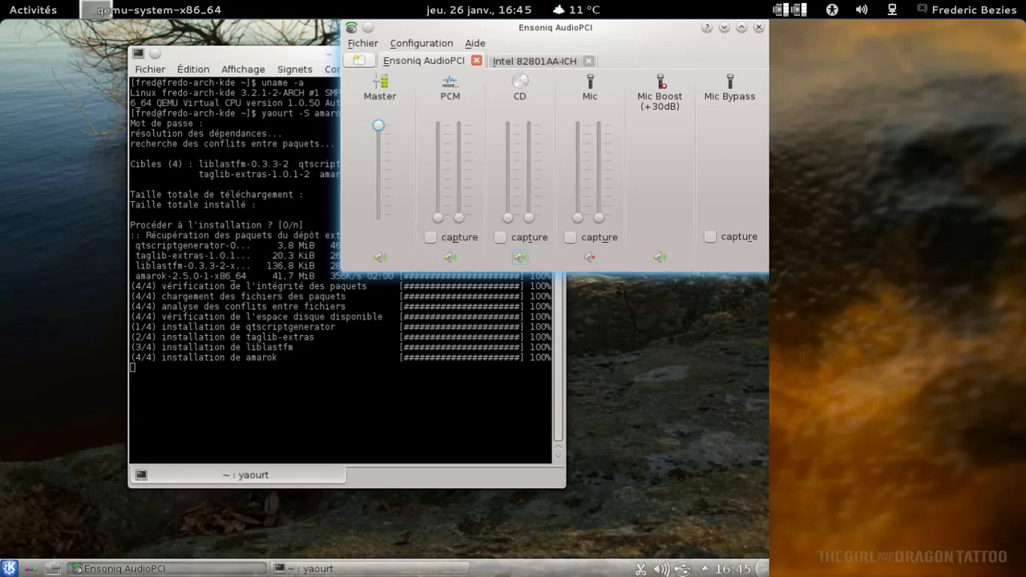
left_click(458, 217)
scroll(458, 218, "down", 10)
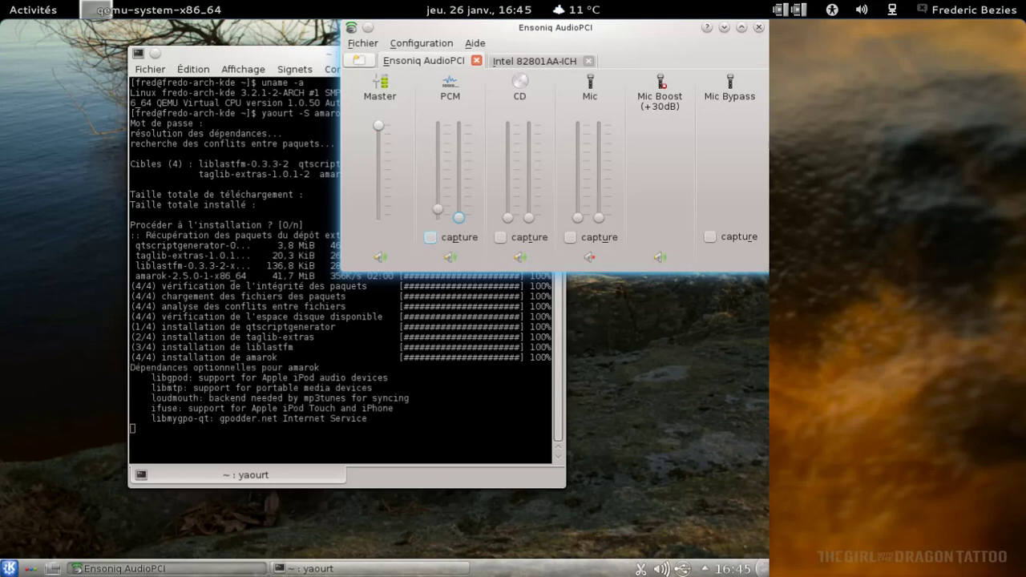
scroll(444, 215, "down", 2)
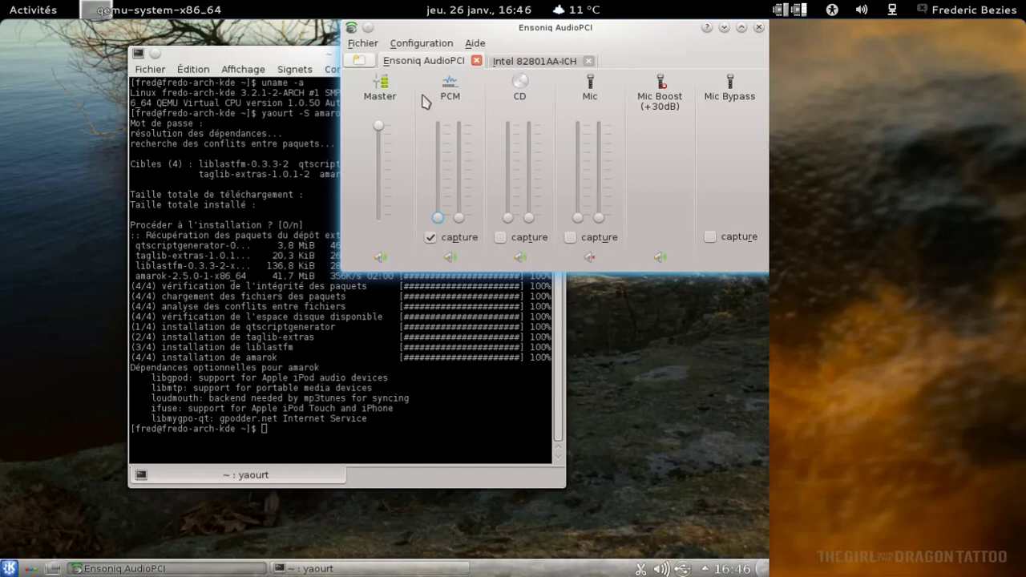
Unmute PCM on the Intel 82801AA-ICH card and close KMix
left_click(525, 63)
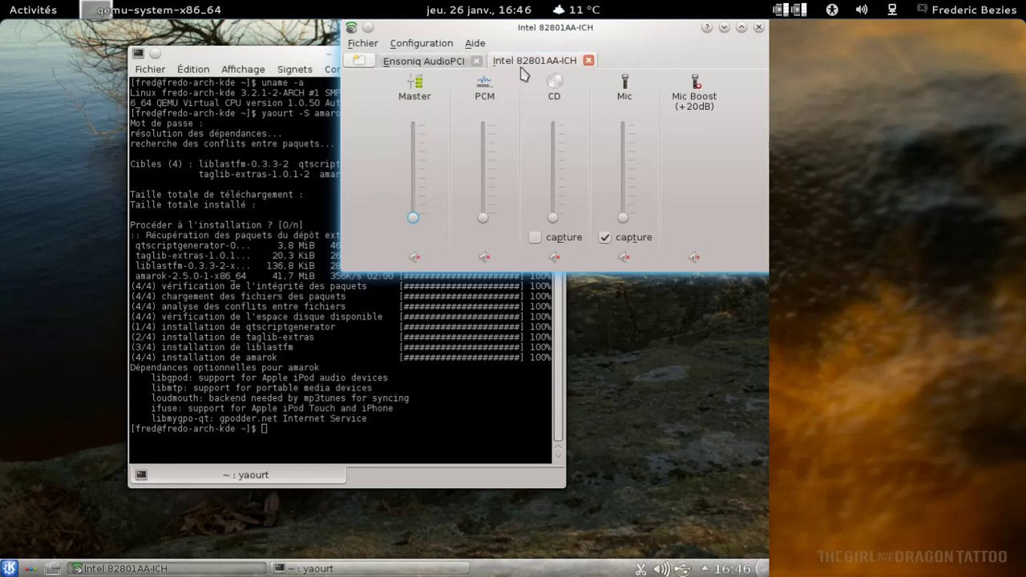
left_click(484, 258)
left_click(760, 27)
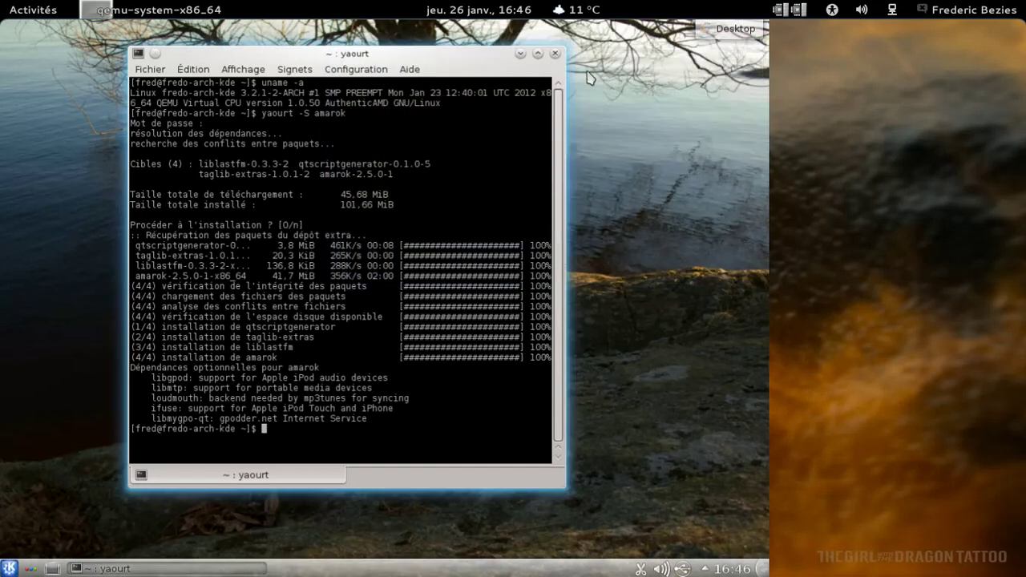
Close Konsole and launch Amarok by searching 'amaro' in Kickoff
left_click(555, 52)
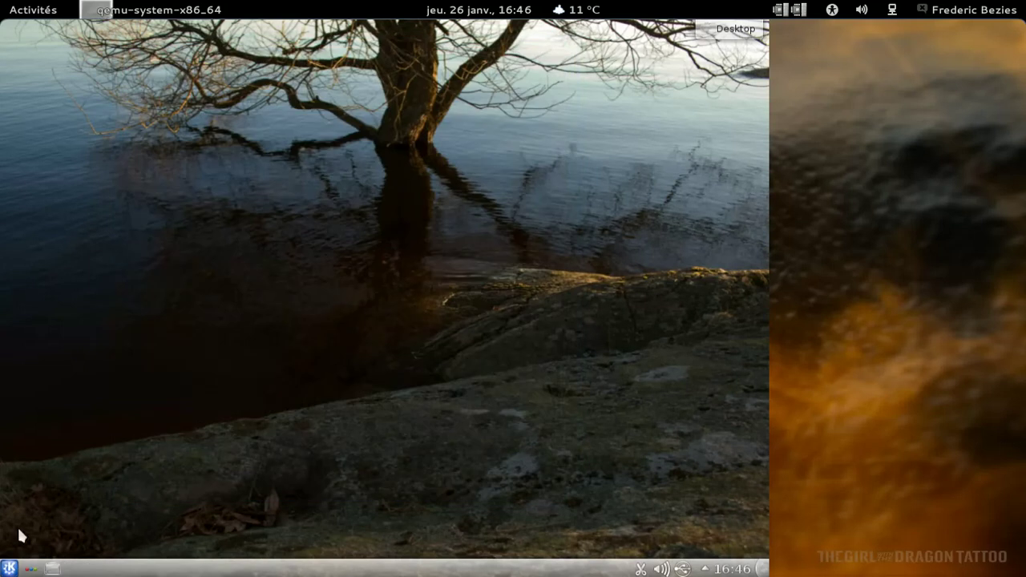
left_click(14, 567)
type("amaro")
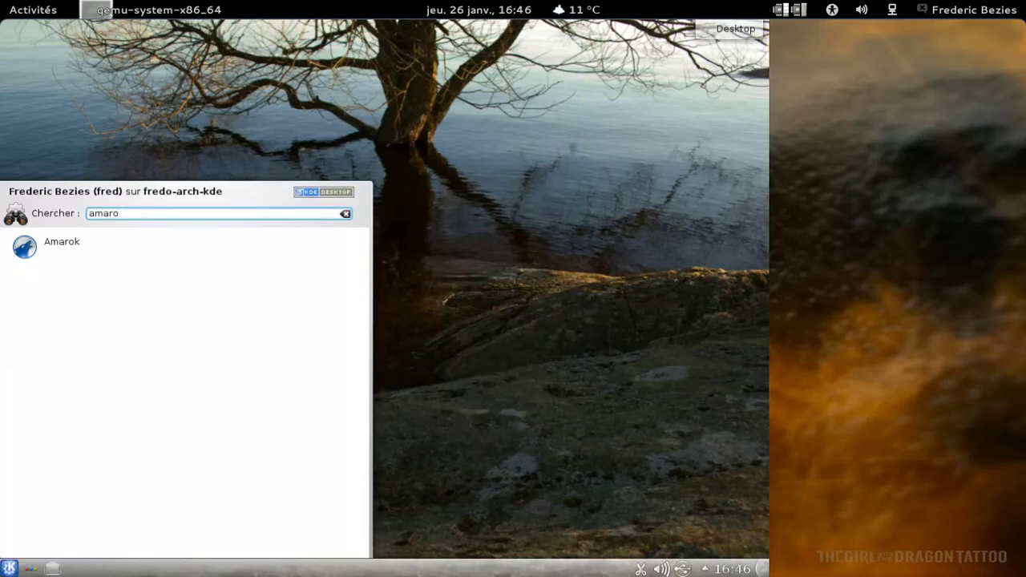
key("Return")
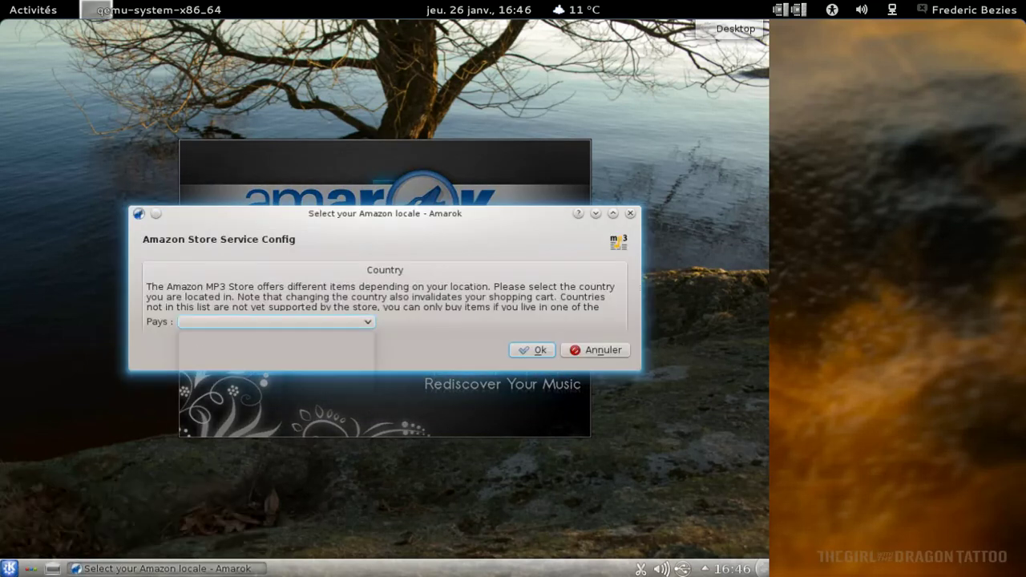
Set the Amazon MP3 store country to France and confirm
left_click(252, 322)
left_click(236, 335)
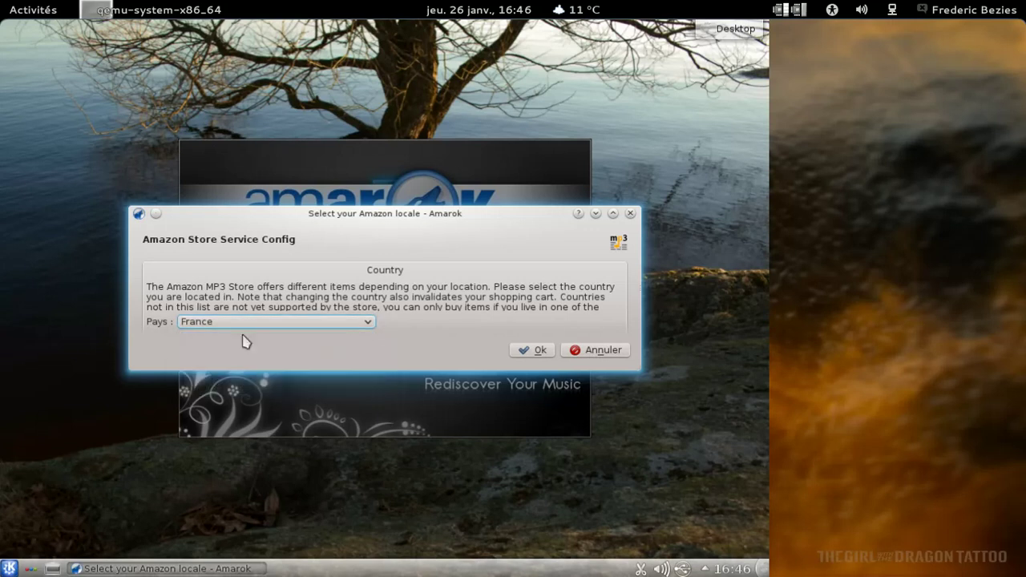
left_click(531, 350)
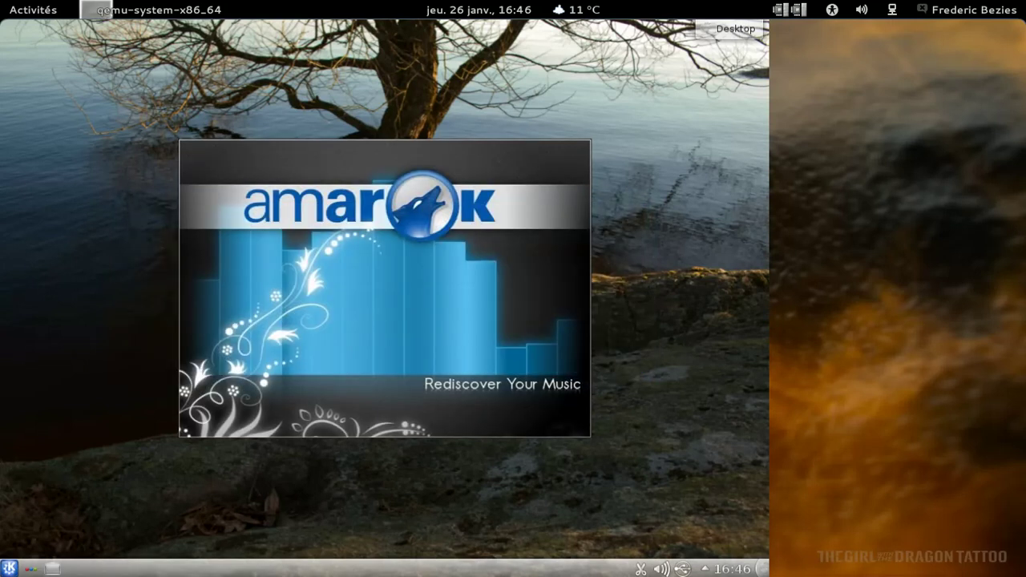